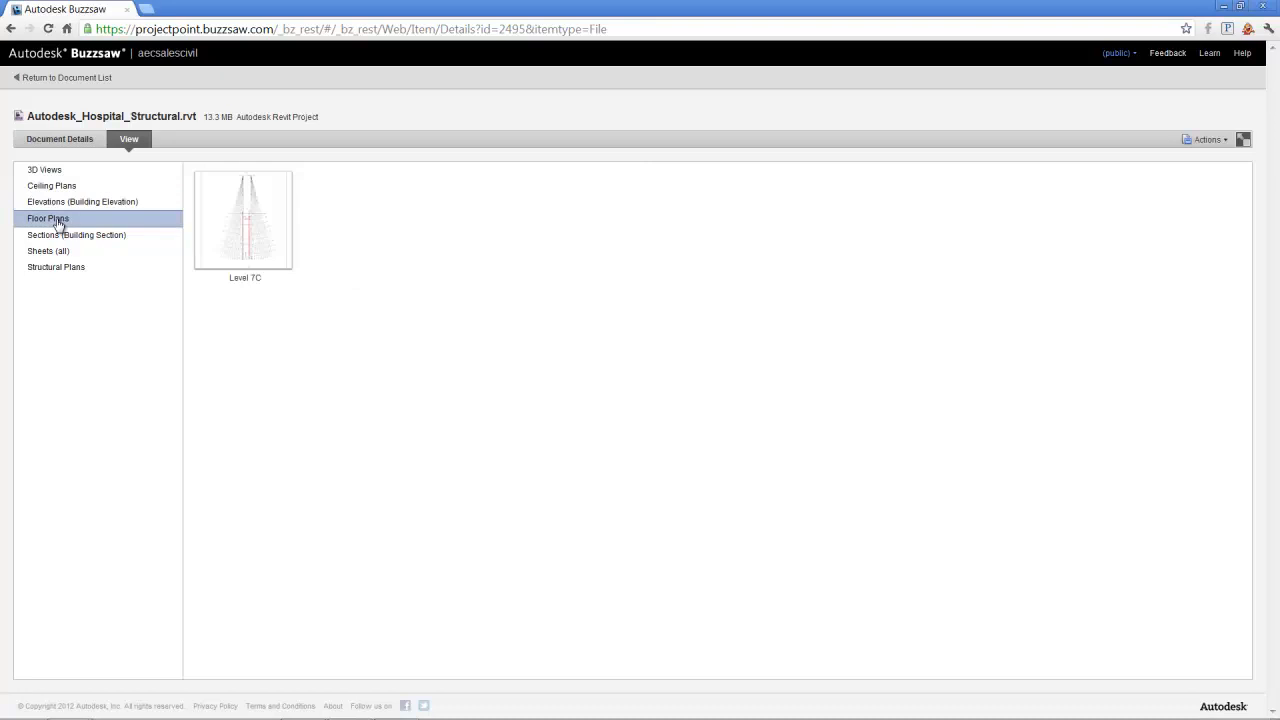
# - Open the 3D 2nd Floor Framing view of the hospital structural model interactively, examine the framing up close, and leave the model viewer
pyautogui.click(45, 172)
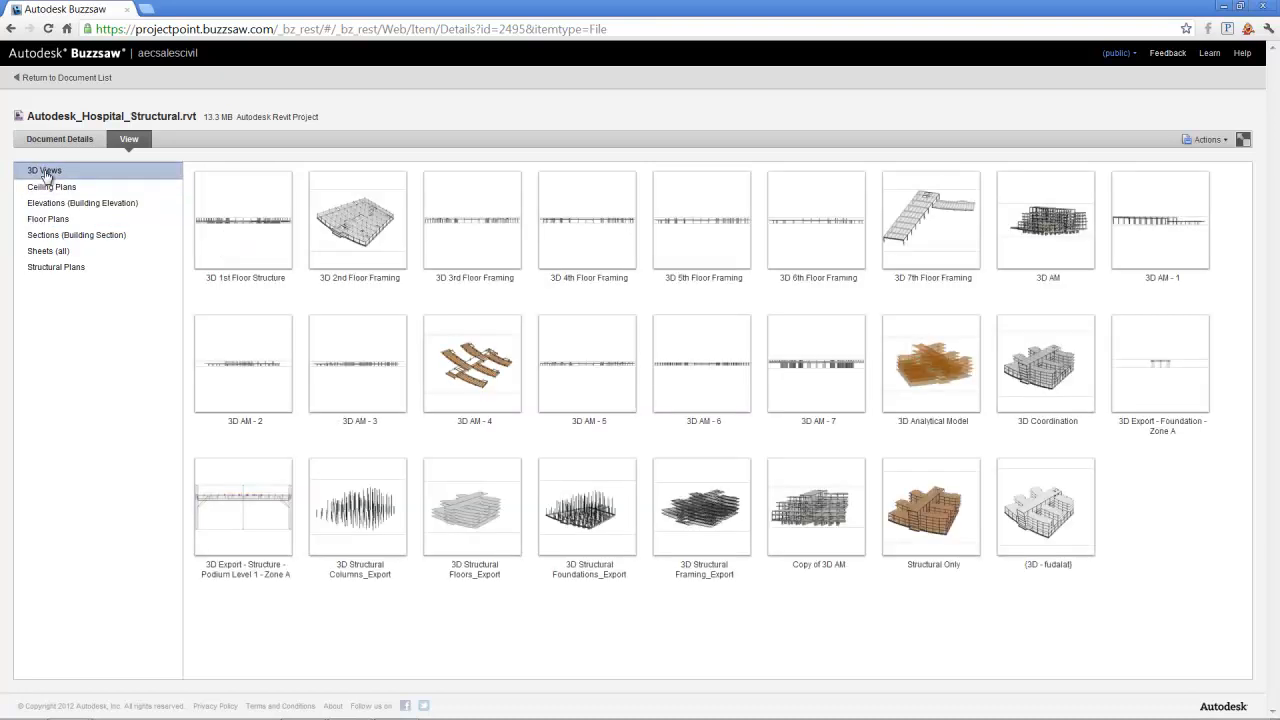
pyautogui.click(368, 229)
pyautogui.scroll(-2, 550, 395)
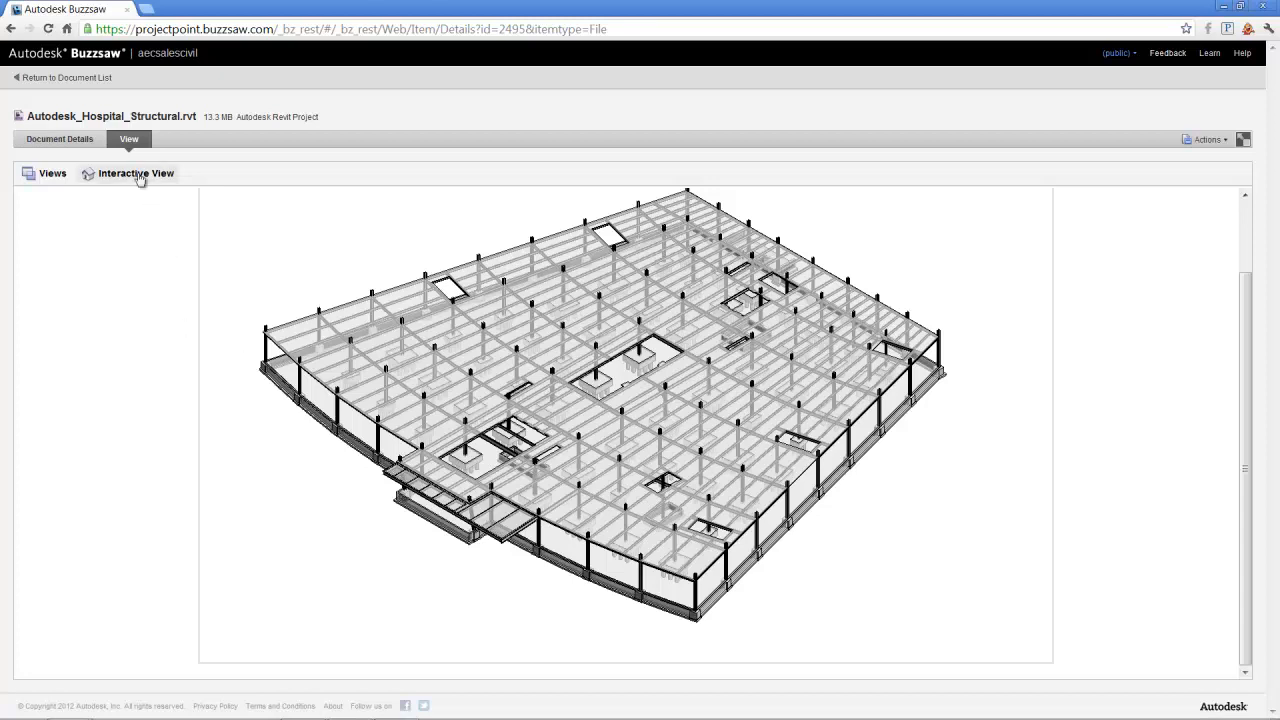
pyautogui.click(136, 174)
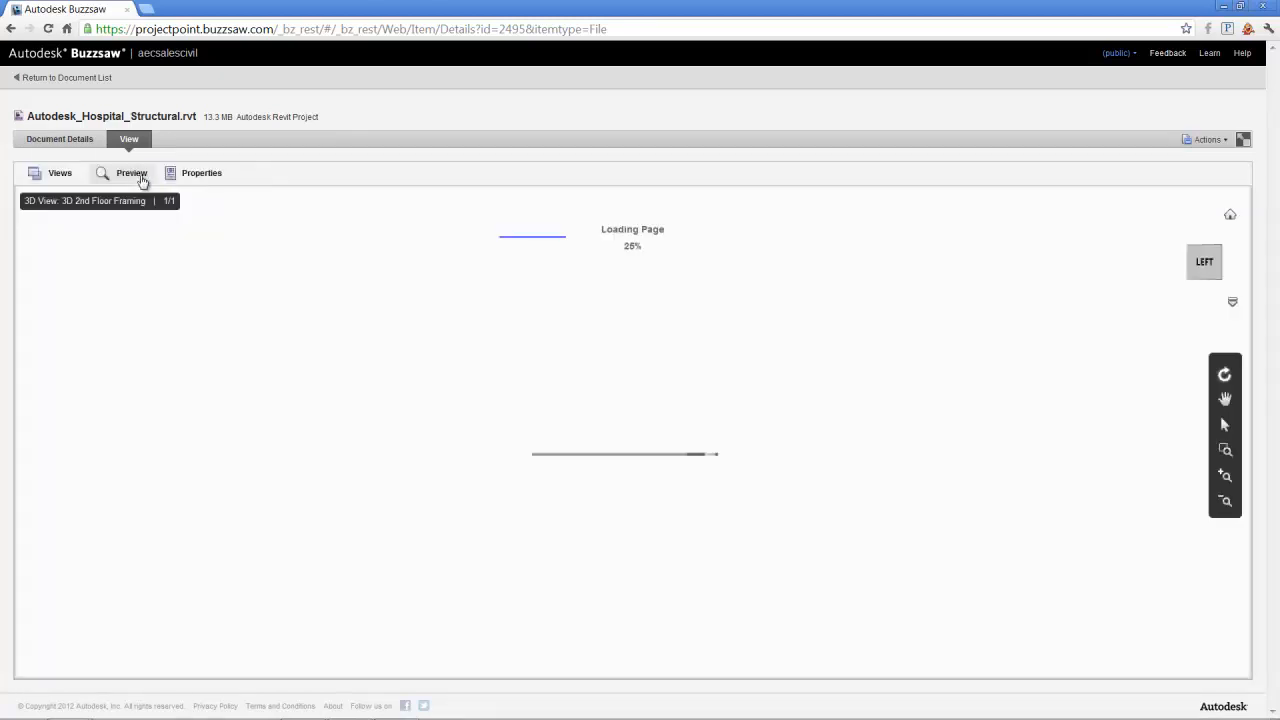
pyautogui.scroll(3, 617, 415)
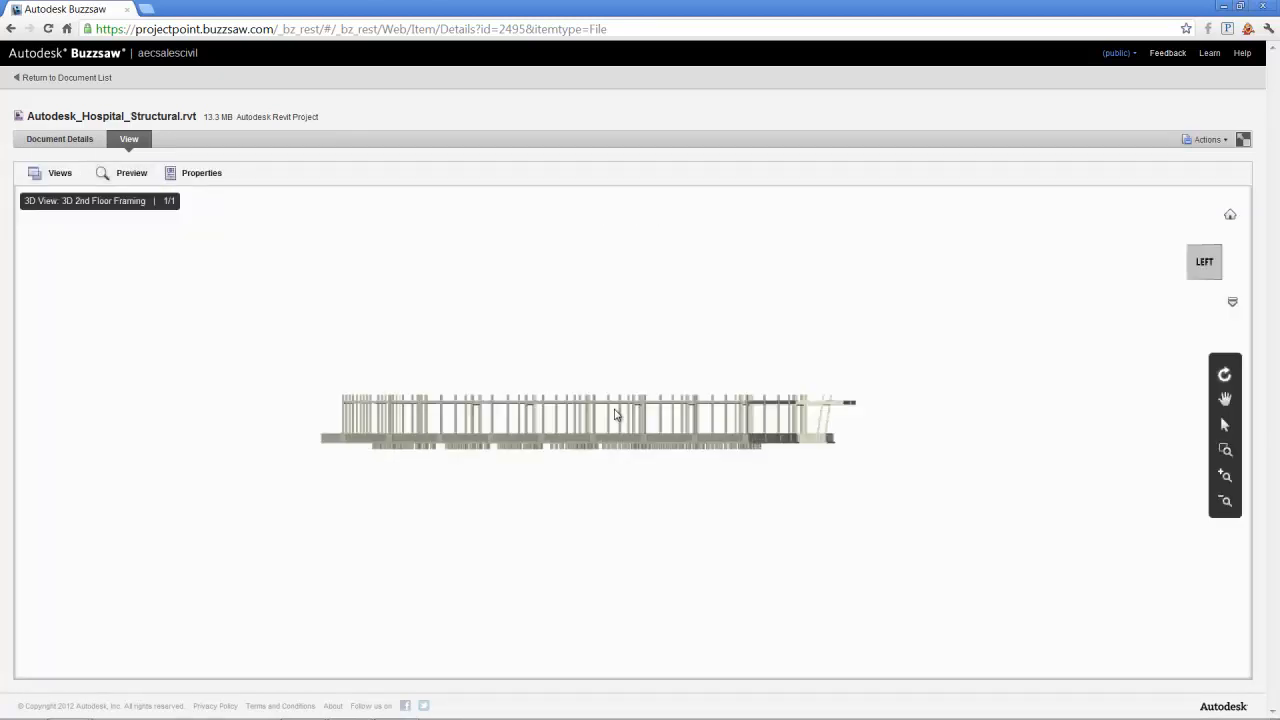
pyautogui.moveTo(760, 420); pyautogui.dragTo(374, 443)
pyautogui.moveTo(840, 444); pyautogui.dragTo(940, 480)
pyautogui.scroll(5, 946, 500)
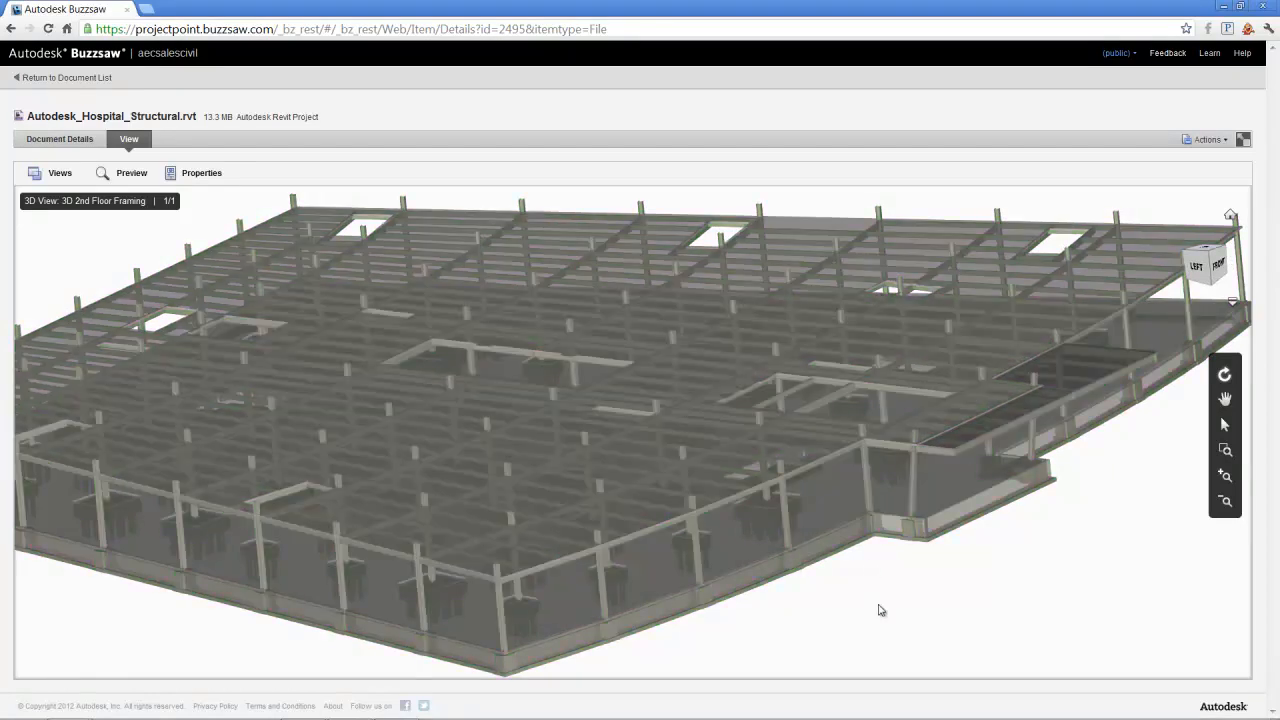
pyautogui.click(84, 79)
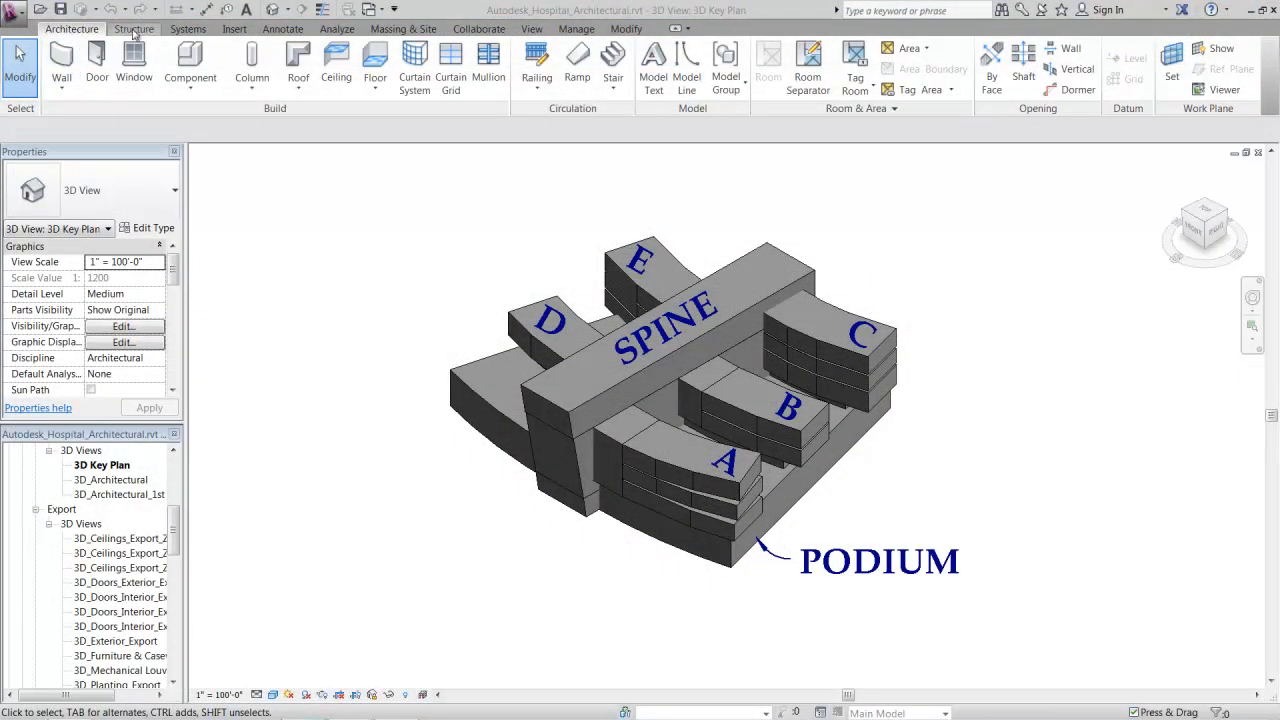
# - In Revit, open the 3D_Architectural view of the hospital model and examine the building from all sides
pyautogui.click(135, 480)
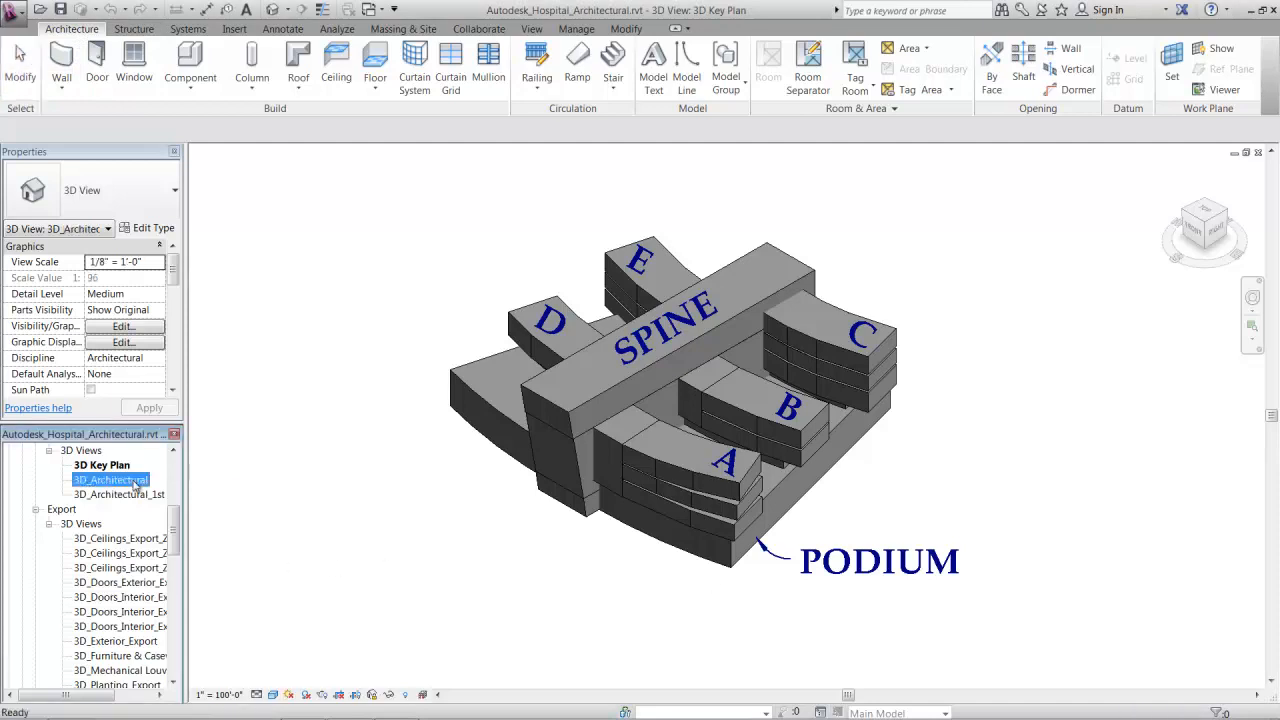
pyautogui.doubleClick(135, 480)
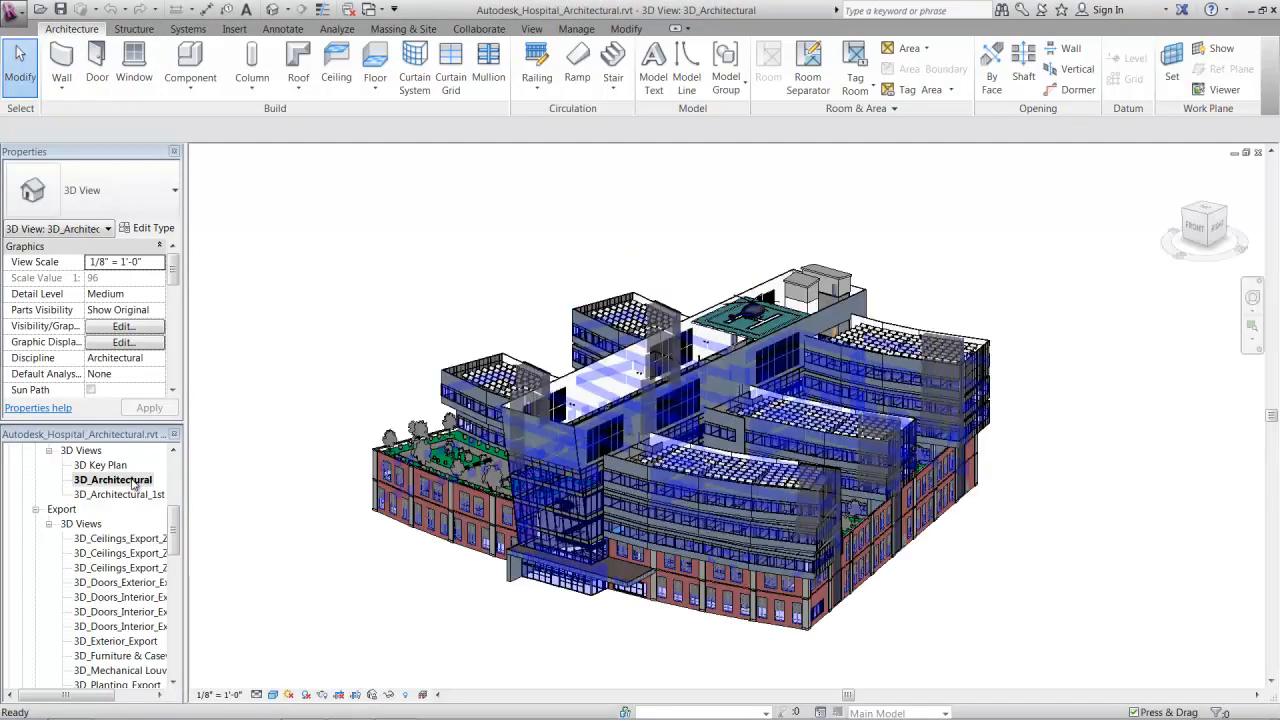
pyautogui.keyDown('shift'); pyautogui.moveTo(680, 418); pyautogui.dragTo(372, 407, button='middle'); pyautogui.keyUp('shift')
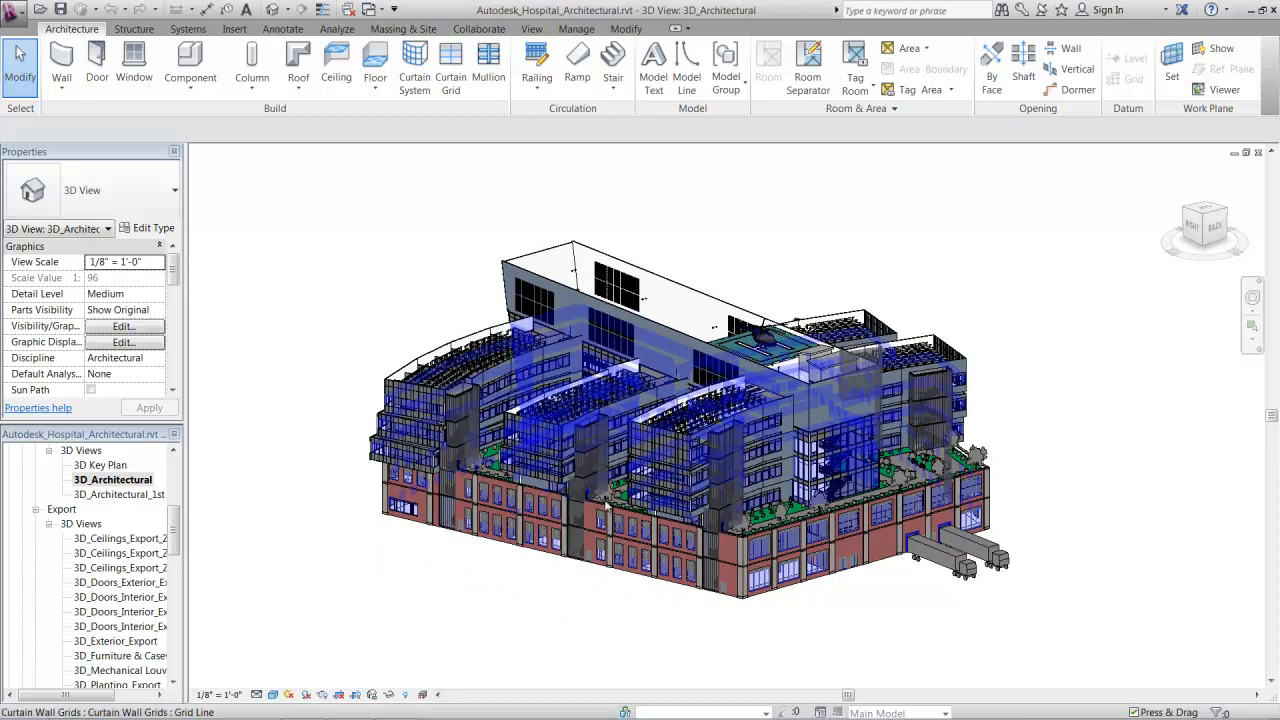
pyautogui.keyDown('shift'); pyautogui.moveTo(862, 446); pyautogui.dragTo(588, 440, button='middle'); pyautogui.keyUp('shift')
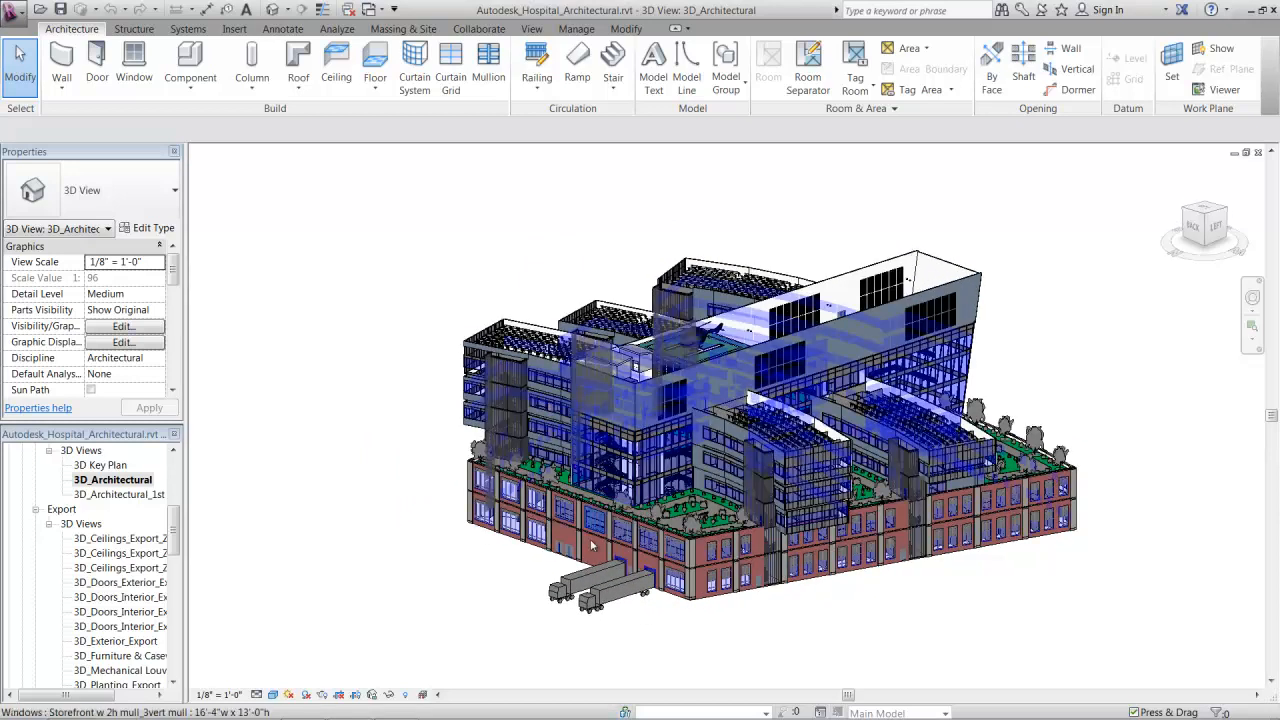
pyautogui.moveTo(648, 482)
pyautogui.keyDown('shift'); pyautogui.mouseDown(button='middle')
pyautogui.moveTo(546, 455)
pyautogui.moveTo(418, 396)
pyautogui.mouseUp(button='middle'); pyautogui.keyUp('shift')
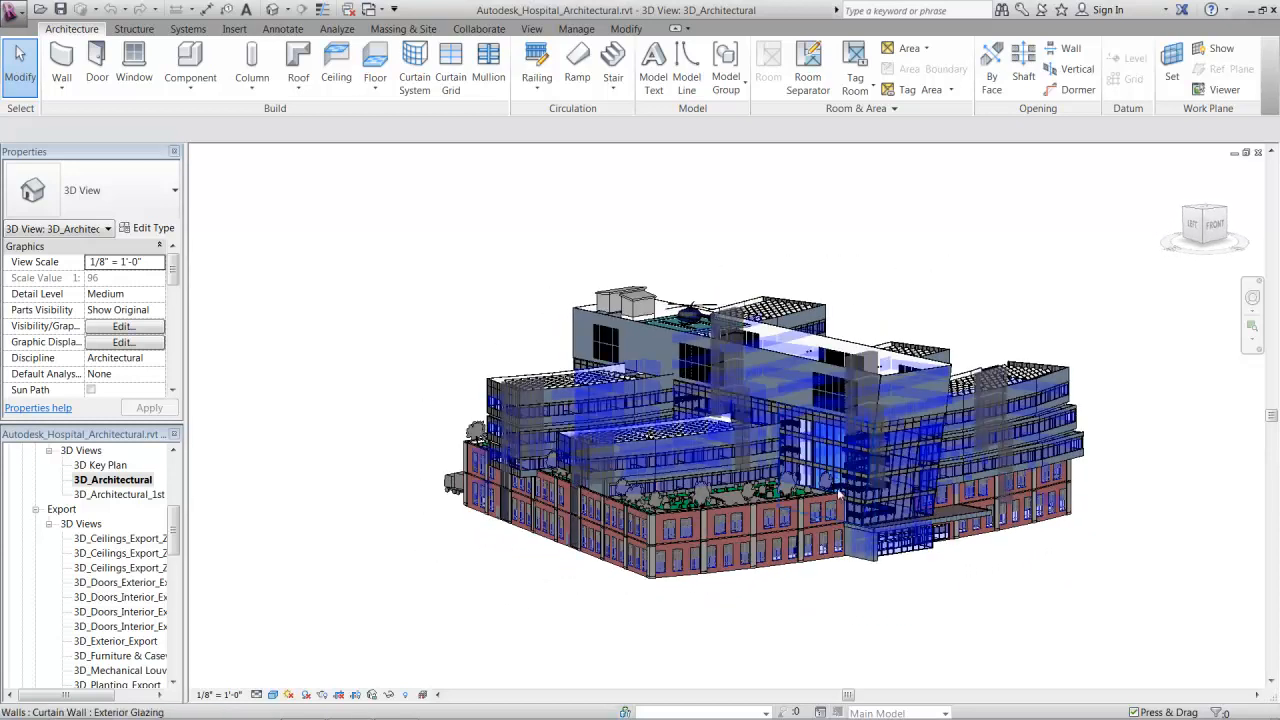
pyautogui.scroll(2, 850, 510)
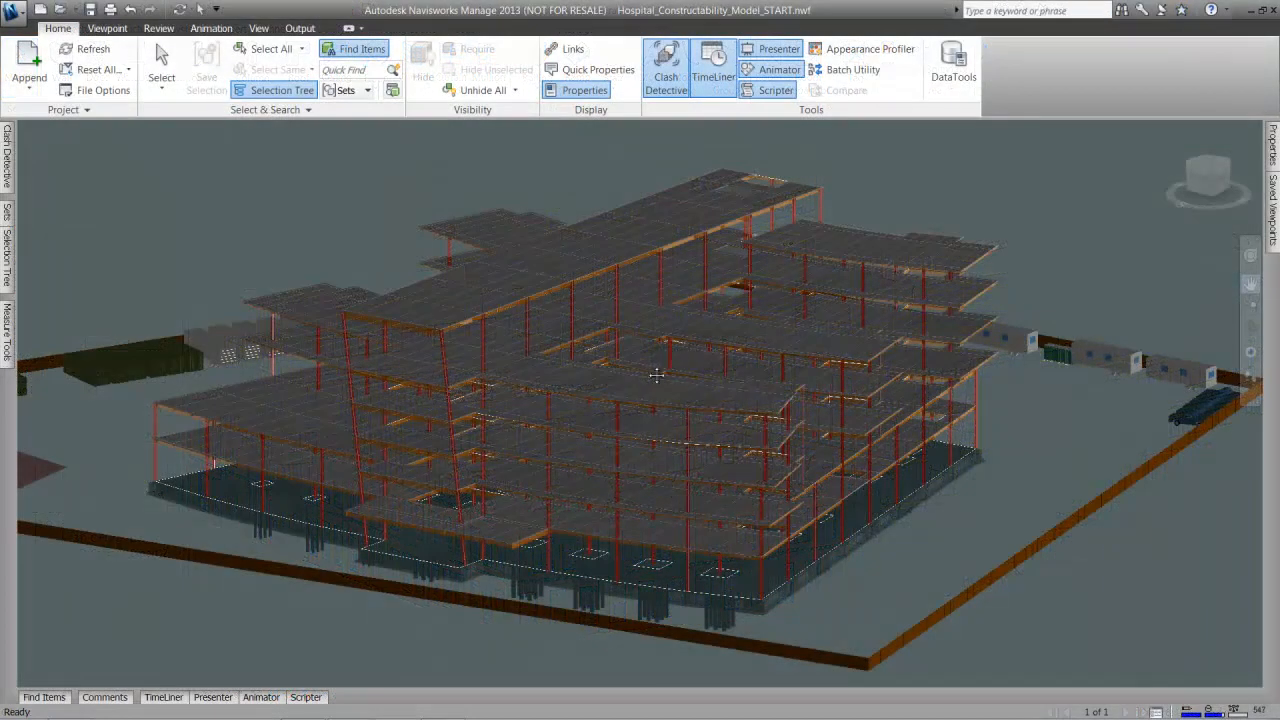
# - In Navisworks Manage, select a mid-level floor slab of the hospital structure and tag it with the comment "Split into Pours"
pyautogui.moveTo(632, 400)
pyautogui.keyDown('shift'); pyautogui.mouseDown(button='middle')
pyautogui.moveTo(880, 400)
pyautogui.moveTo(857, 366)
pyautogui.moveTo(649, 386)
pyautogui.moveTo(589, 443)
pyautogui.mouseUp(button='middle'); pyautogui.keyUp('shift')
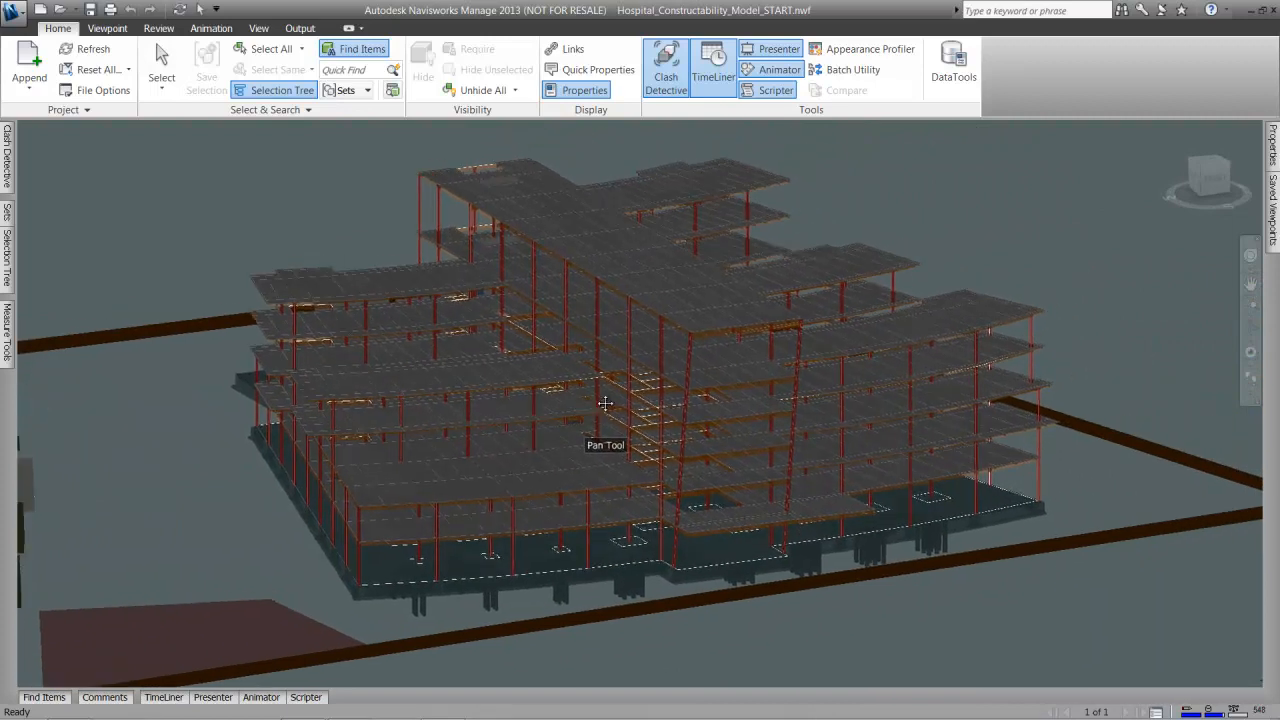
pyautogui.scroll(5, 634, 395)
pyautogui.click(161, 66)
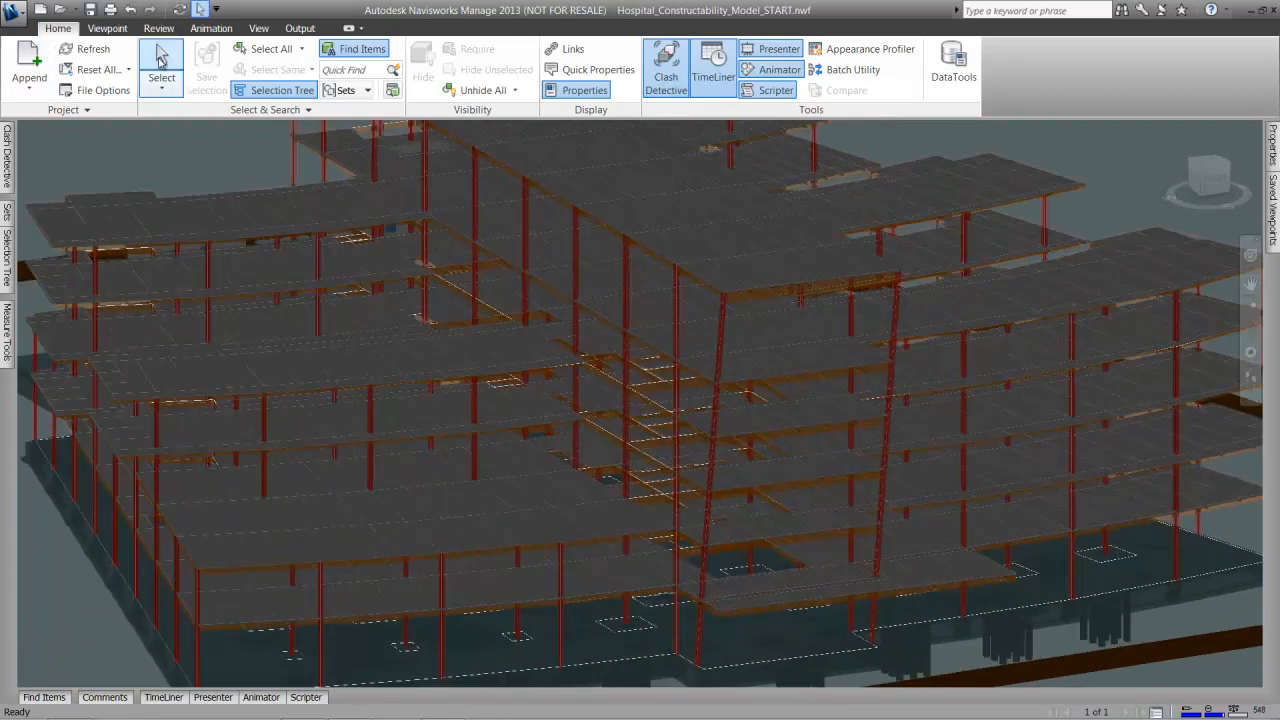
pyautogui.click(772, 474)
pyautogui.click(774, 416)
pyautogui.click(742, 298)
pyautogui.click(741, 268)
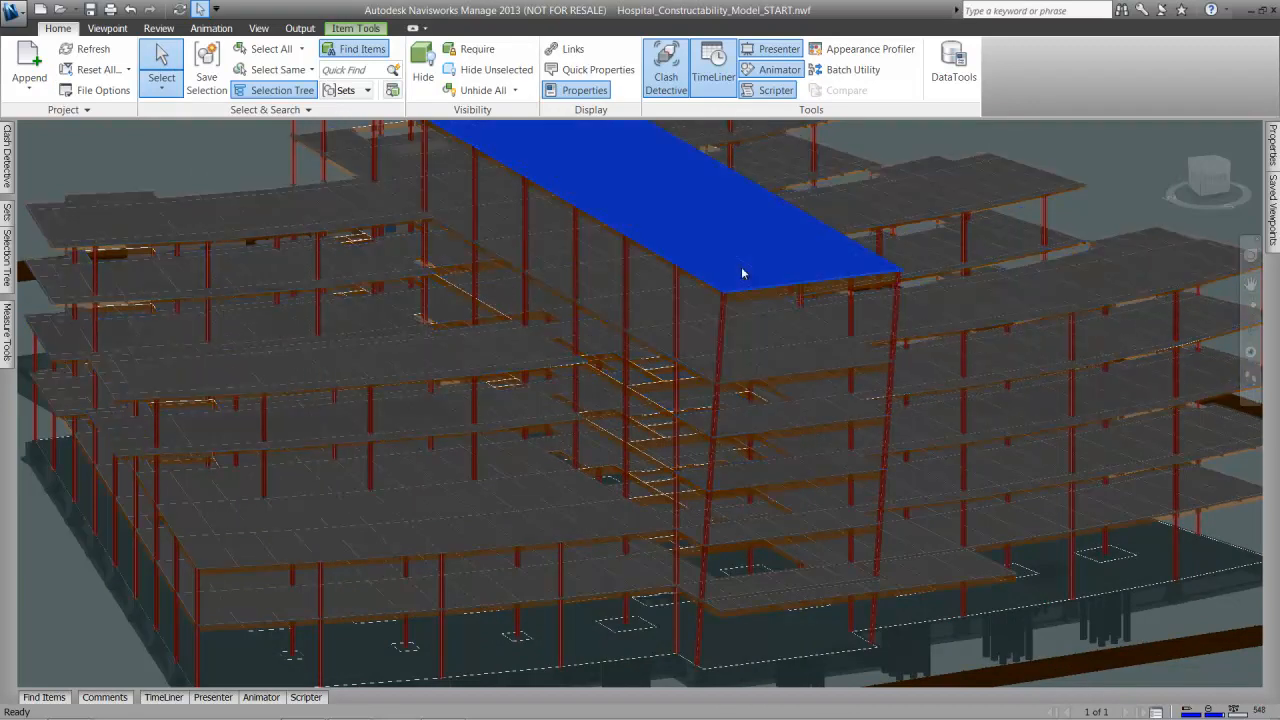
pyautogui.click(775, 478)
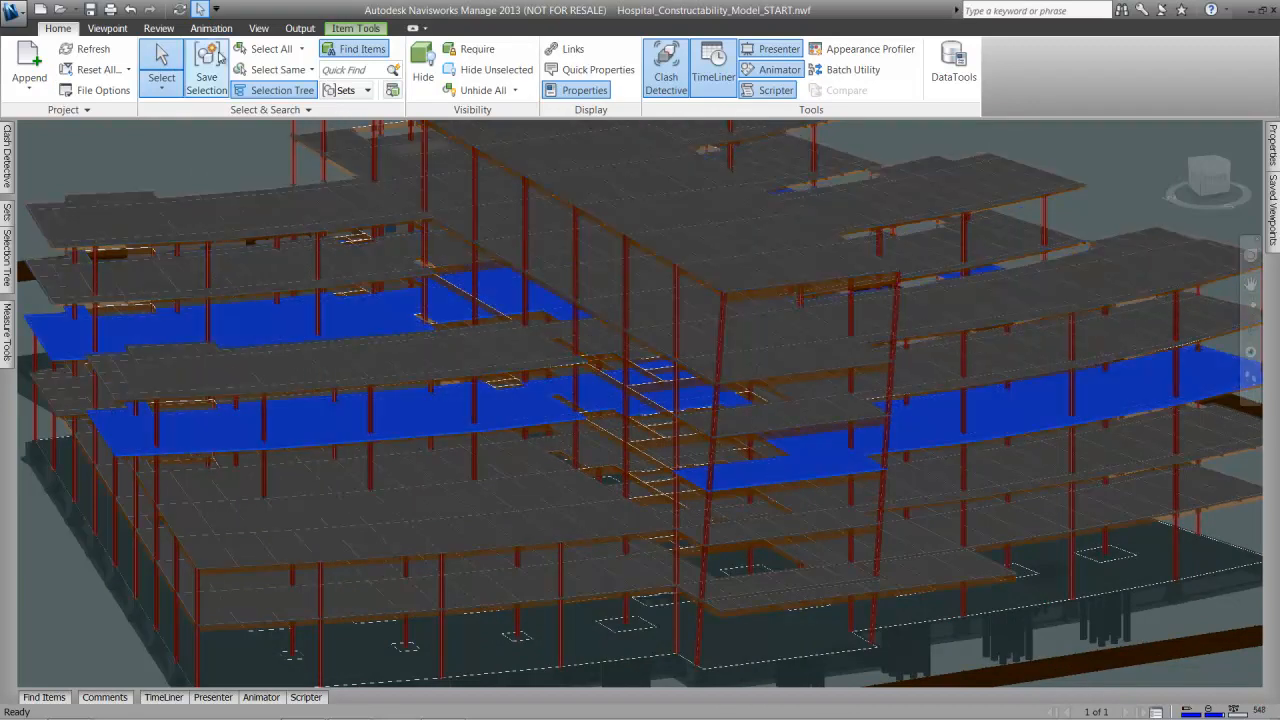
pyautogui.click(170, 30)
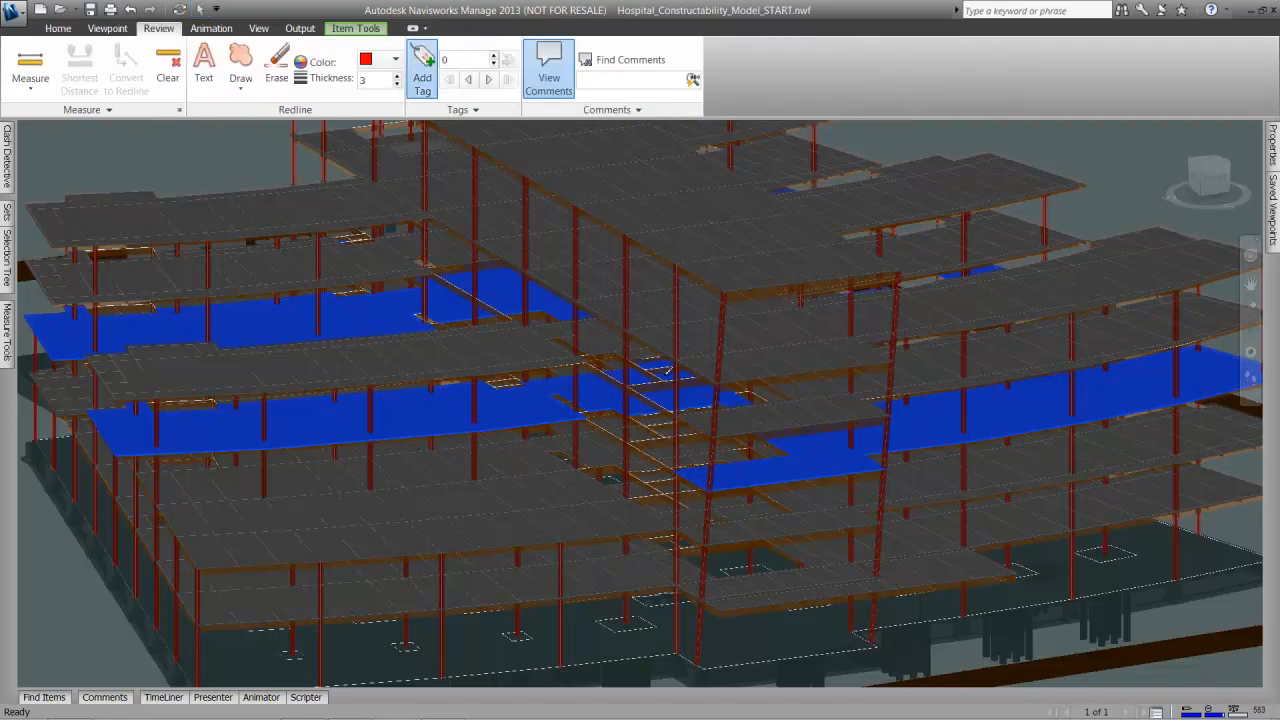
pyautogui.click(816, 456)
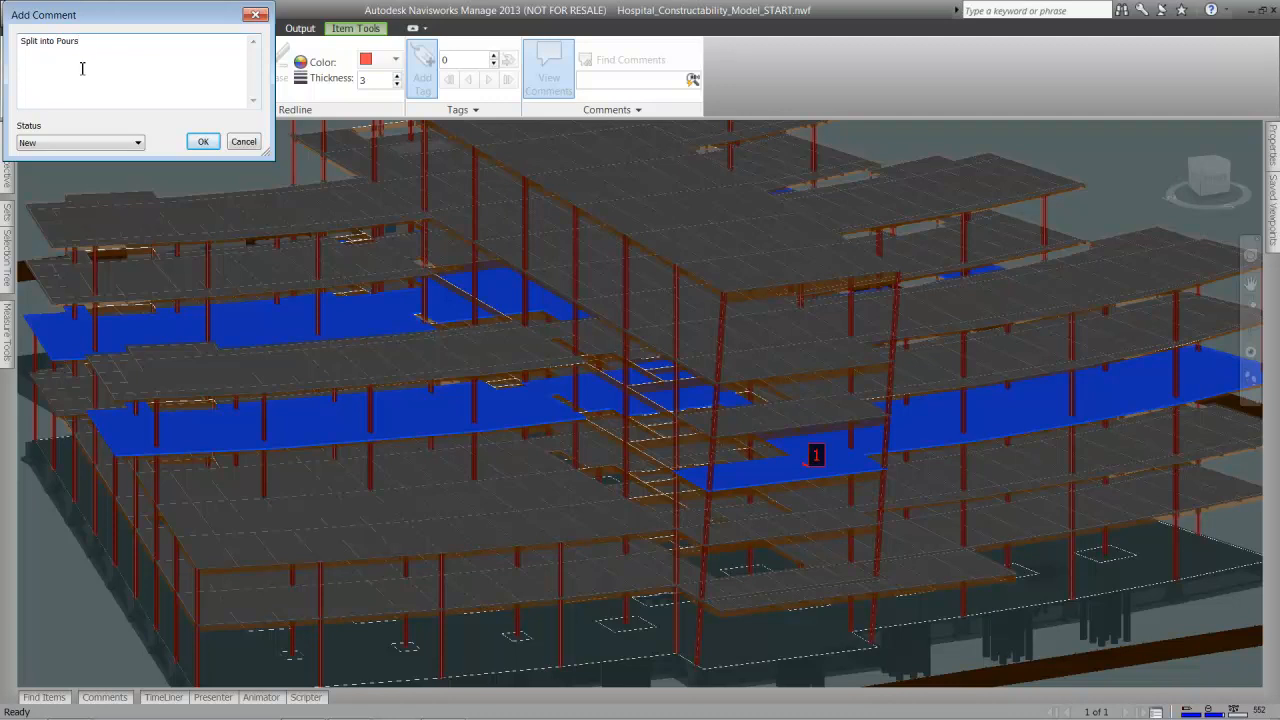
pyautogui.click(200, 140)
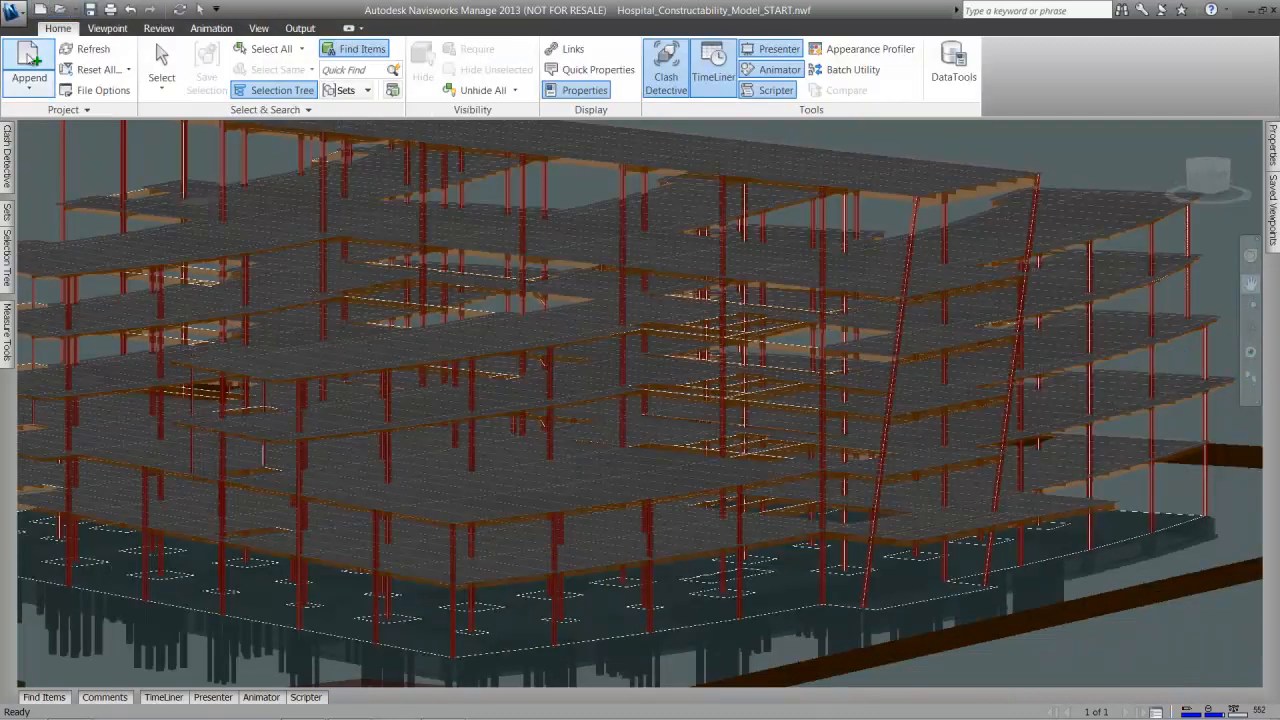
# - Append the Revit model Autodesk_Hospital_Architectural.rvt to the Navisworks project
pyautogui.click(29, 65)
pyautogui.click(579, 330)
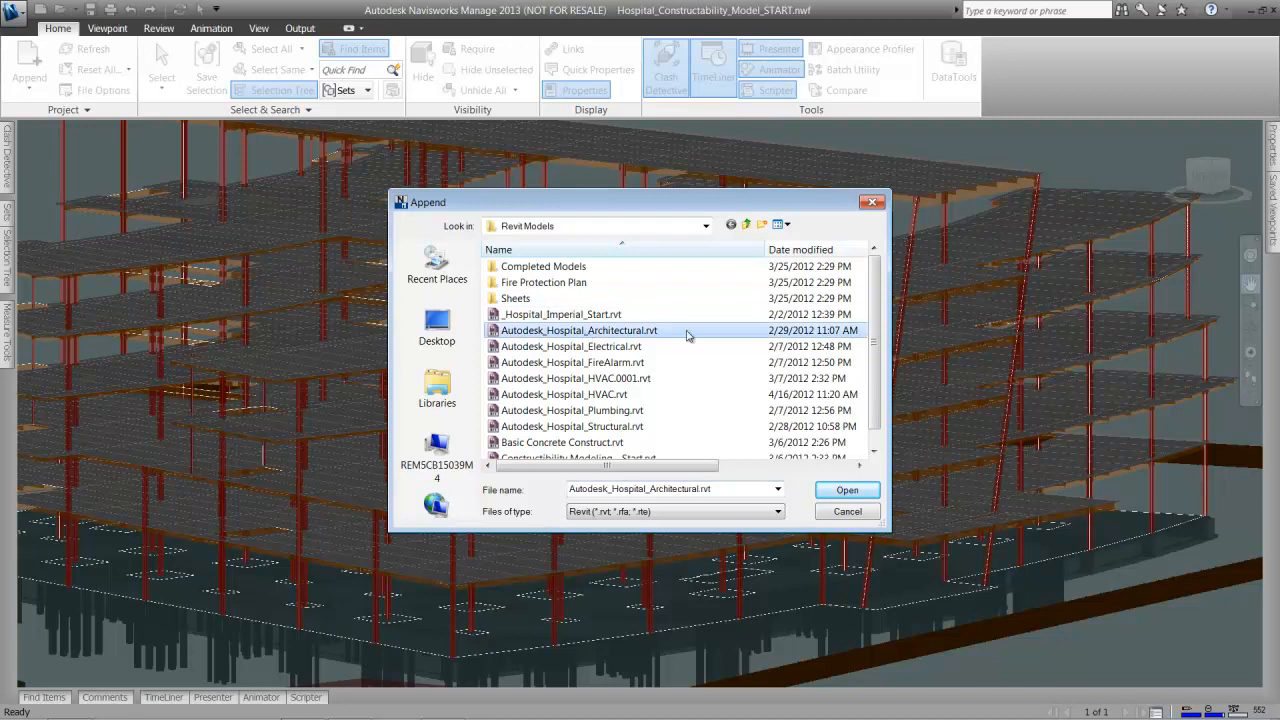
pyautogui.click(847, 490)
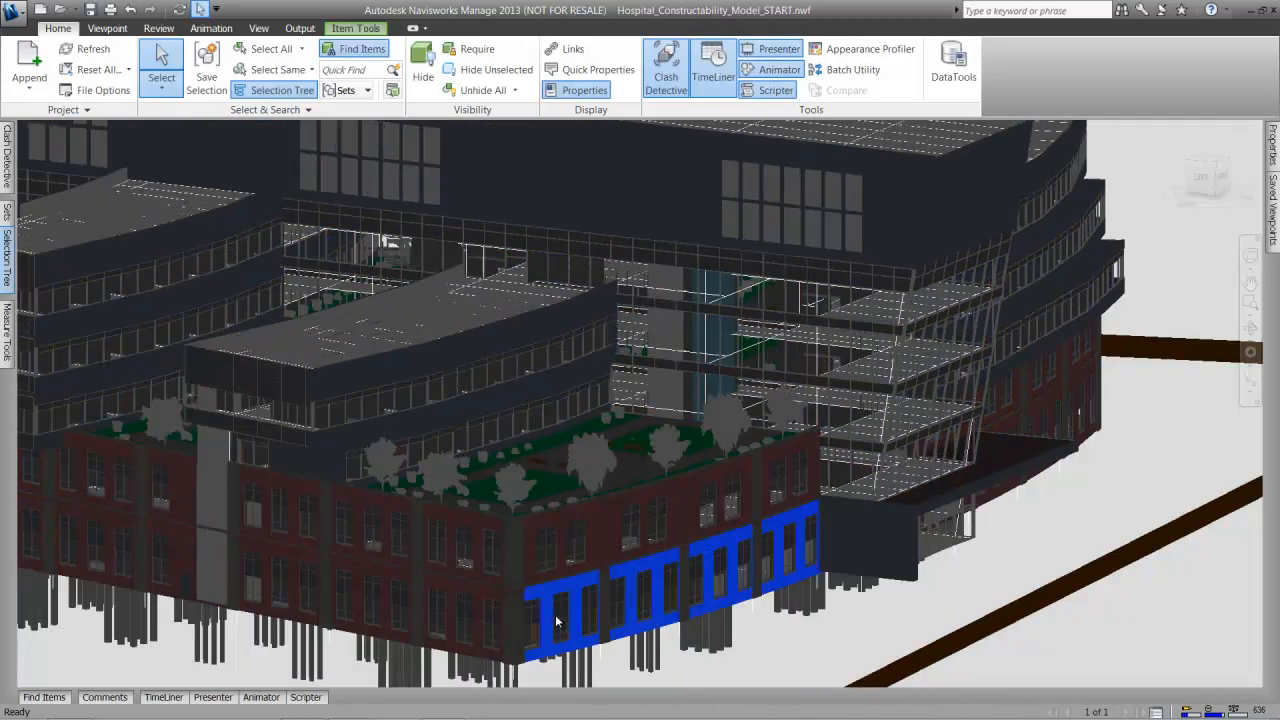
# - Tag the selected ground-floor brick wall with a review comment, using the status New
pyautogui.scroll(7, 557, 614)
pyautogui.moveTo(588, 588); pyautogui.dragTo(611, 373, button='middle')
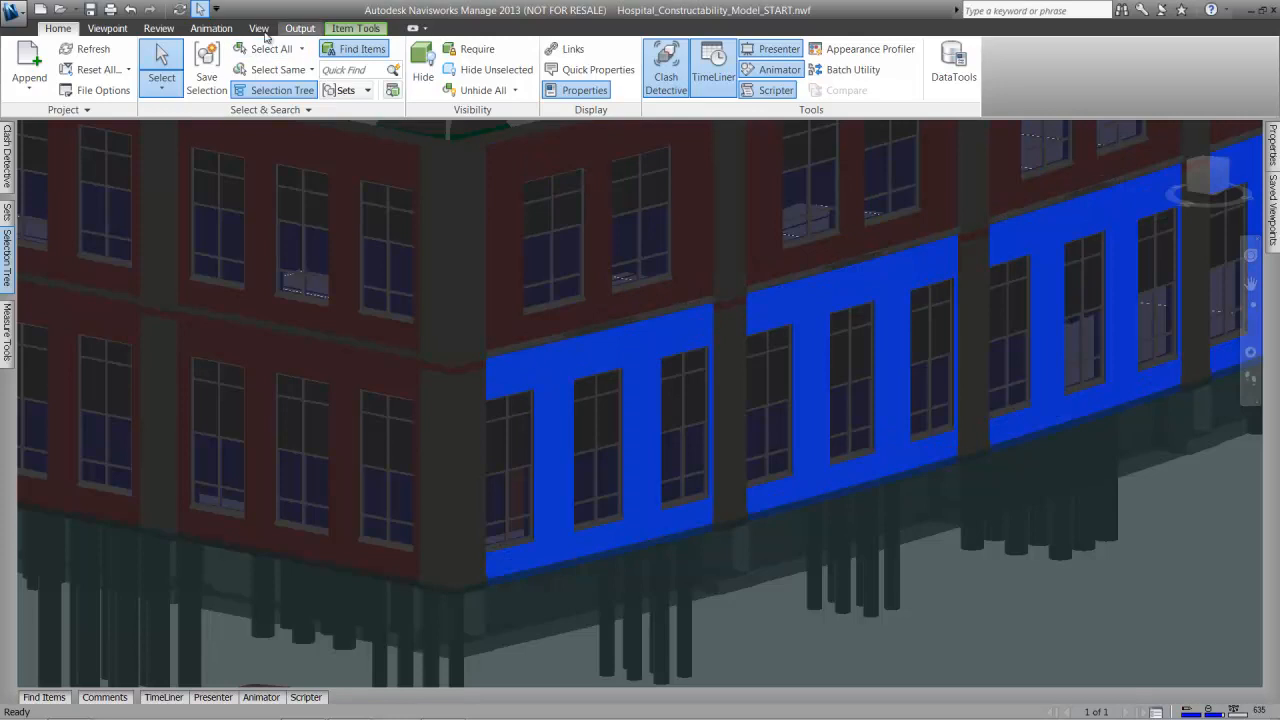
pyautogui.click(158, 28)
pyautogui.click(422, 68)
pyautogui.click(574, 403)
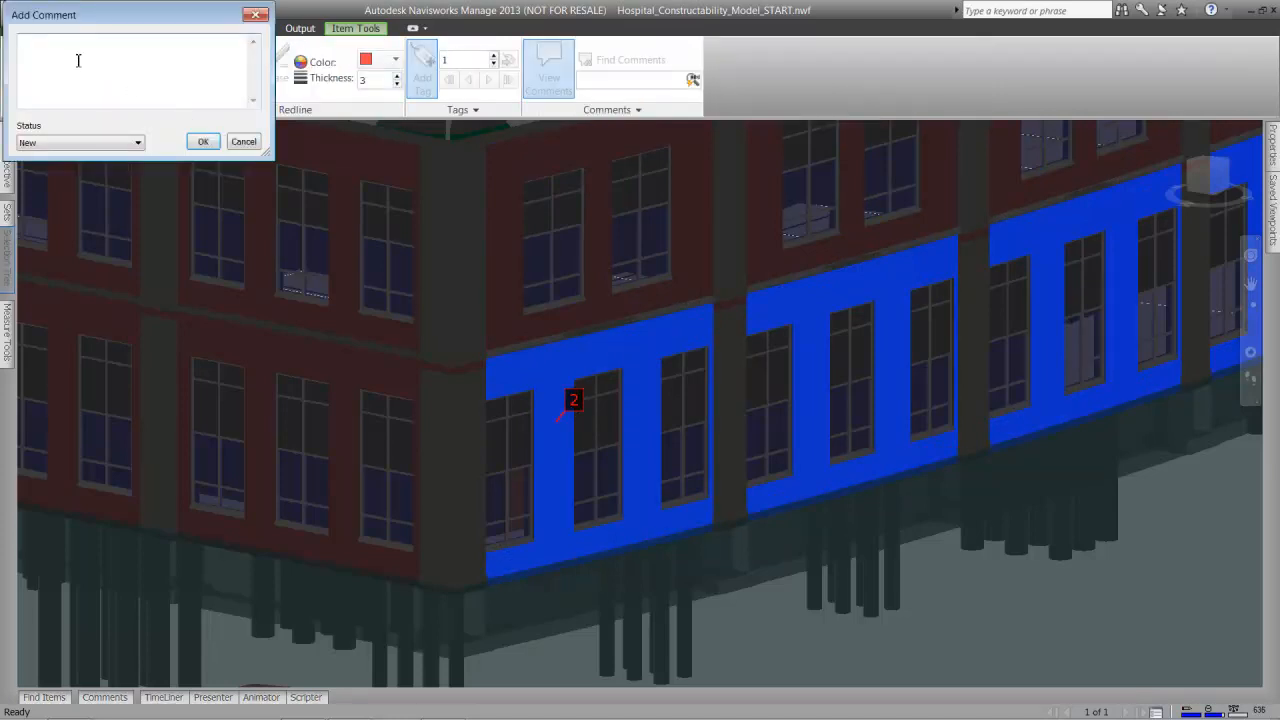
pyautogui.click(201, 142)
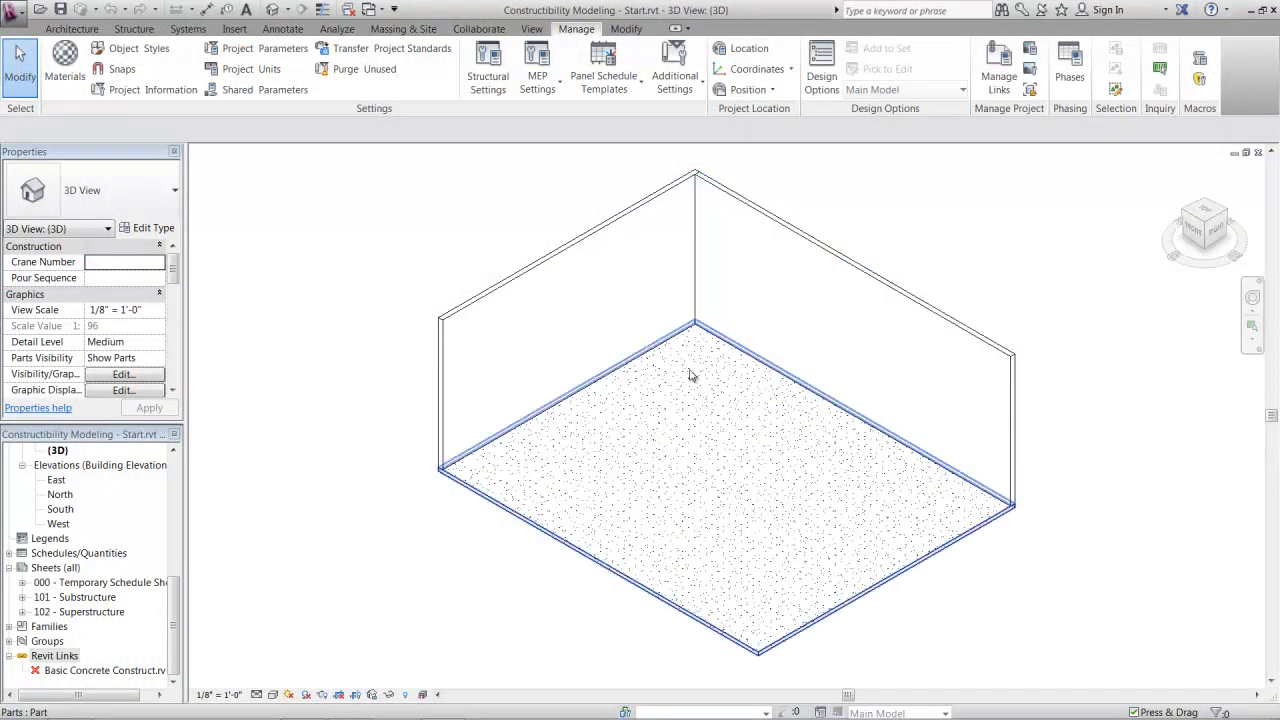
# - In Revit's Constructibility Modeling - Start.rvt, divide both wall parts at all intersecting grids, Grid 2 through Grid 7
pyautogui.click(743, 323)
pyautogui.keyDown('ctrl'); pyautogui.click(801, 285); pyautogui.keyUp('ctrl')
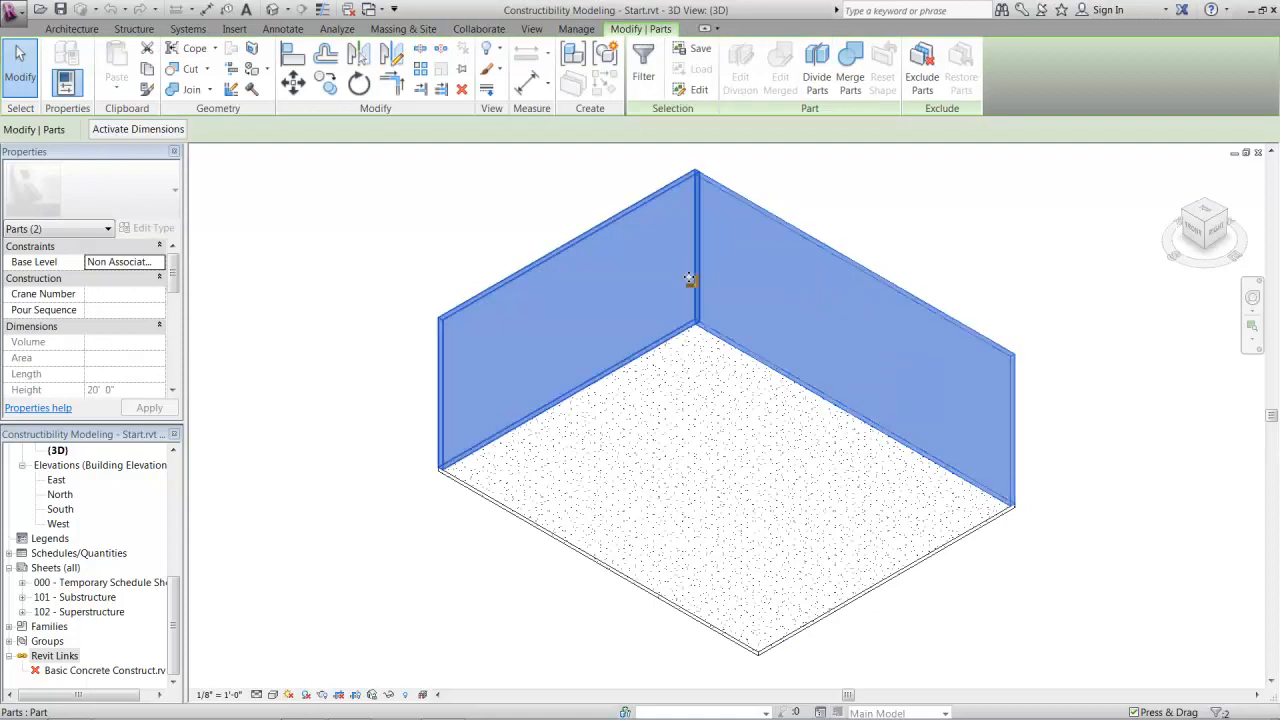
pyautogui.click(818, 66)
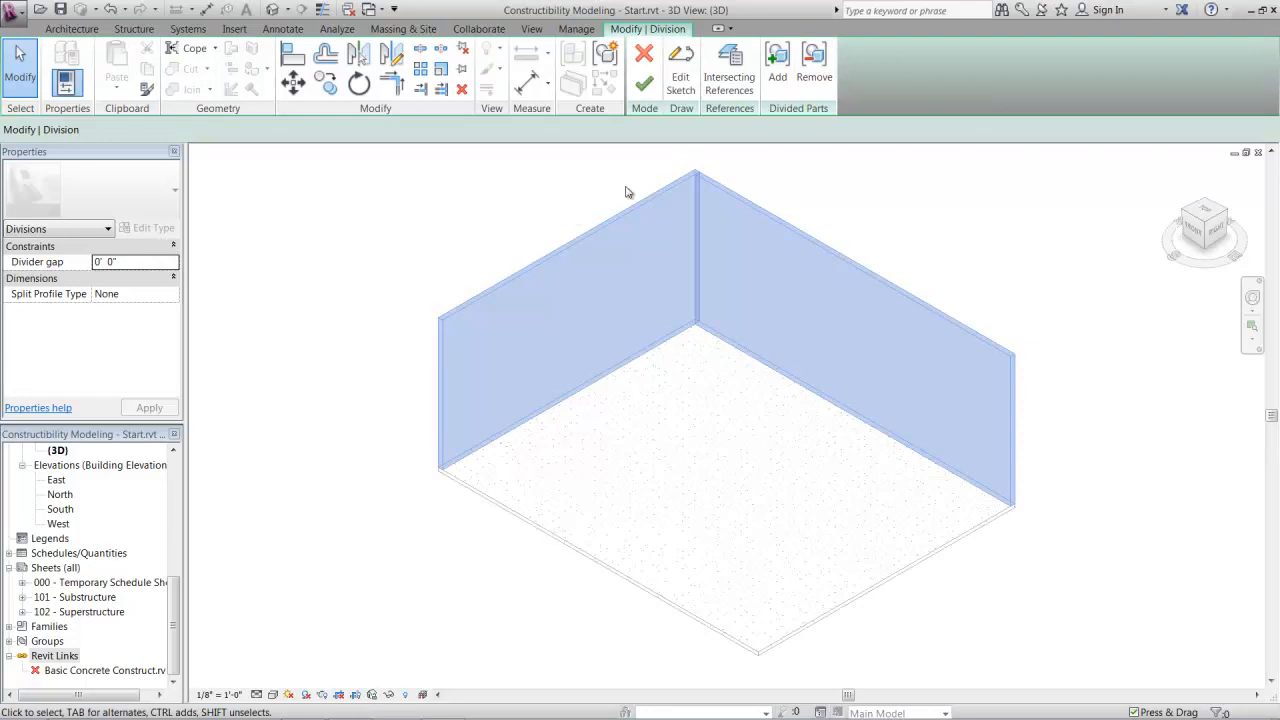
pyautogui.click(729, 77)
pyautogui.click(646, 240)
pyautogui.click(586, 266)
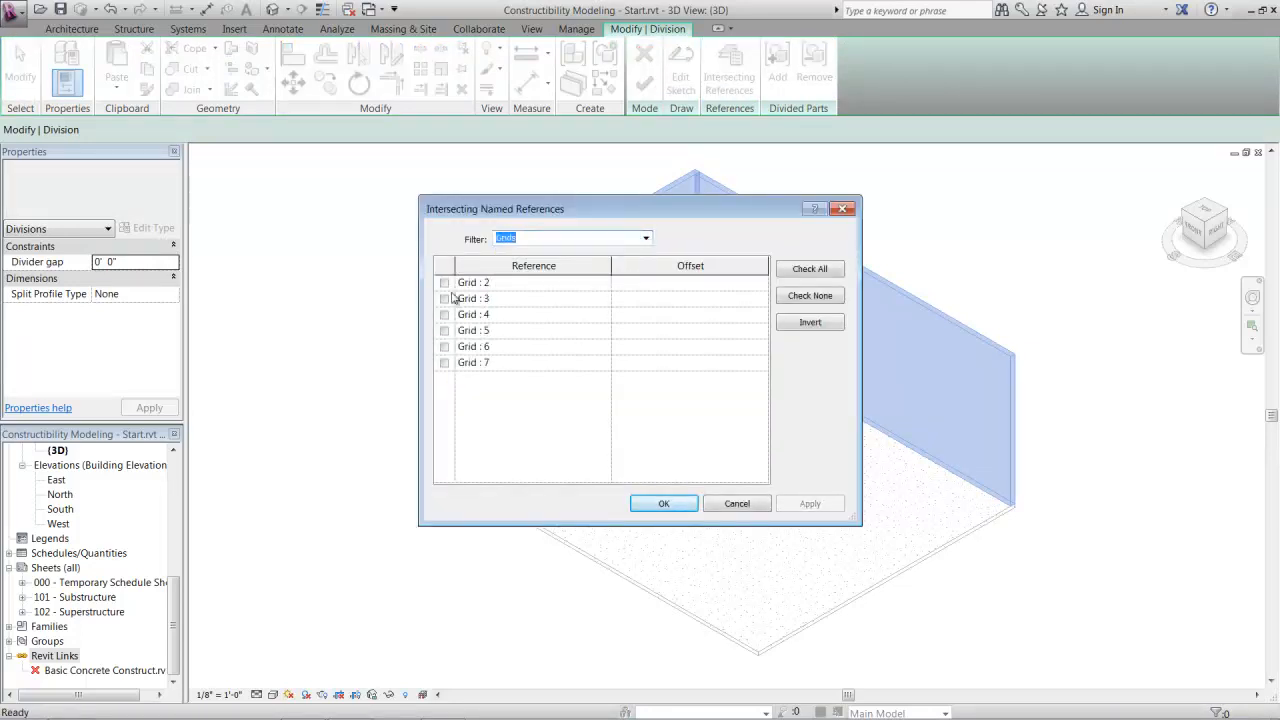
pyautogui.click(791, 275)
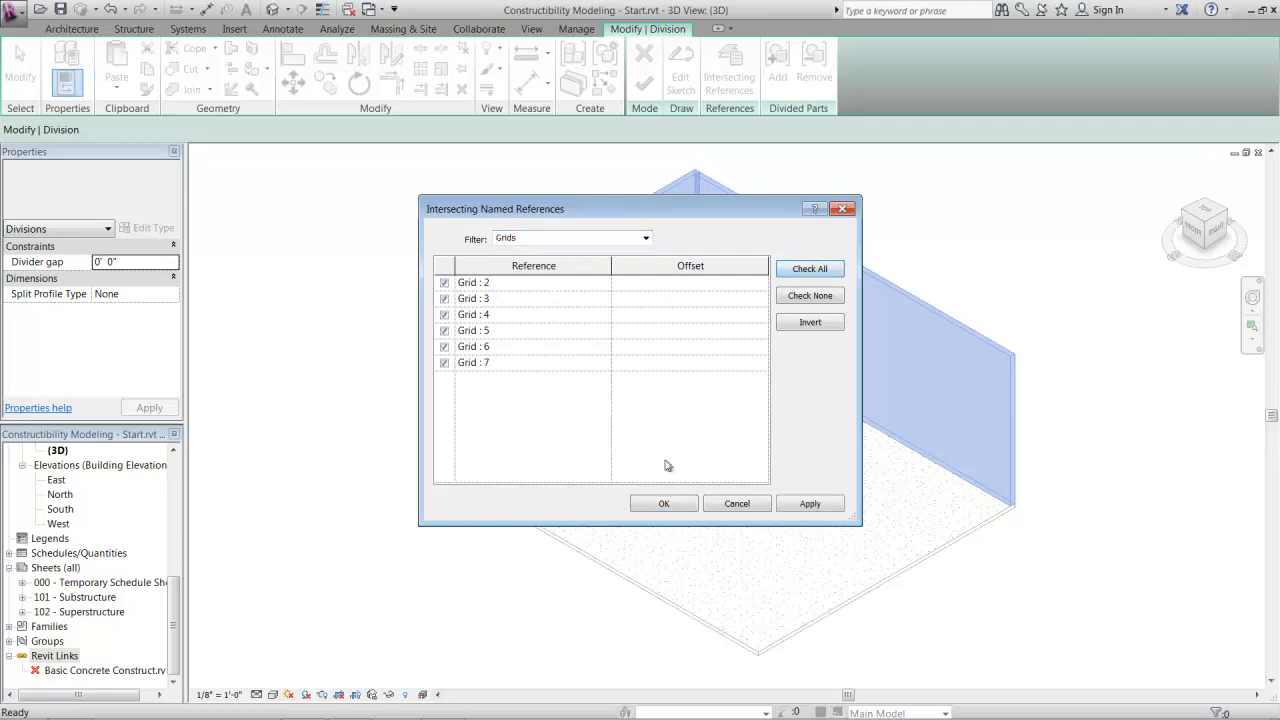
pyautogui.click(814, 504)
pyautogui.moveTo(751, 216); pyautogui.dragTo(1031, 375)
pyautogui.click(944, 663)
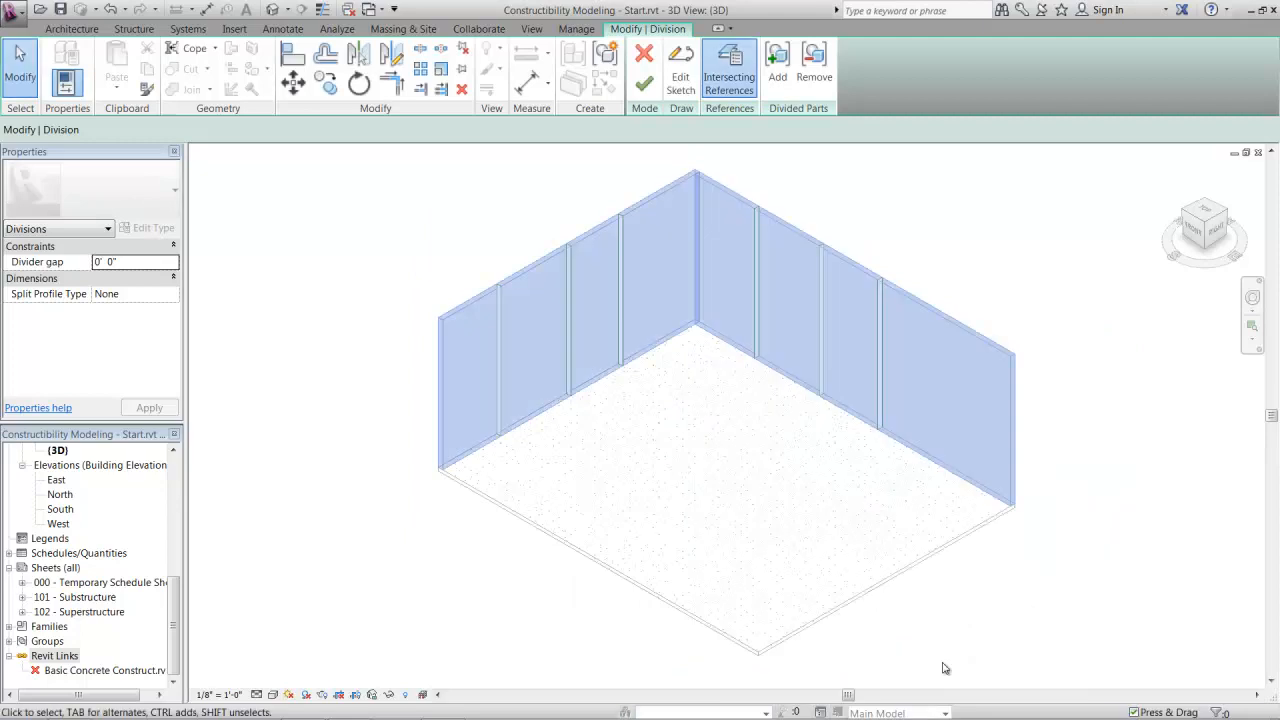
pyautogui.click(642, 88)
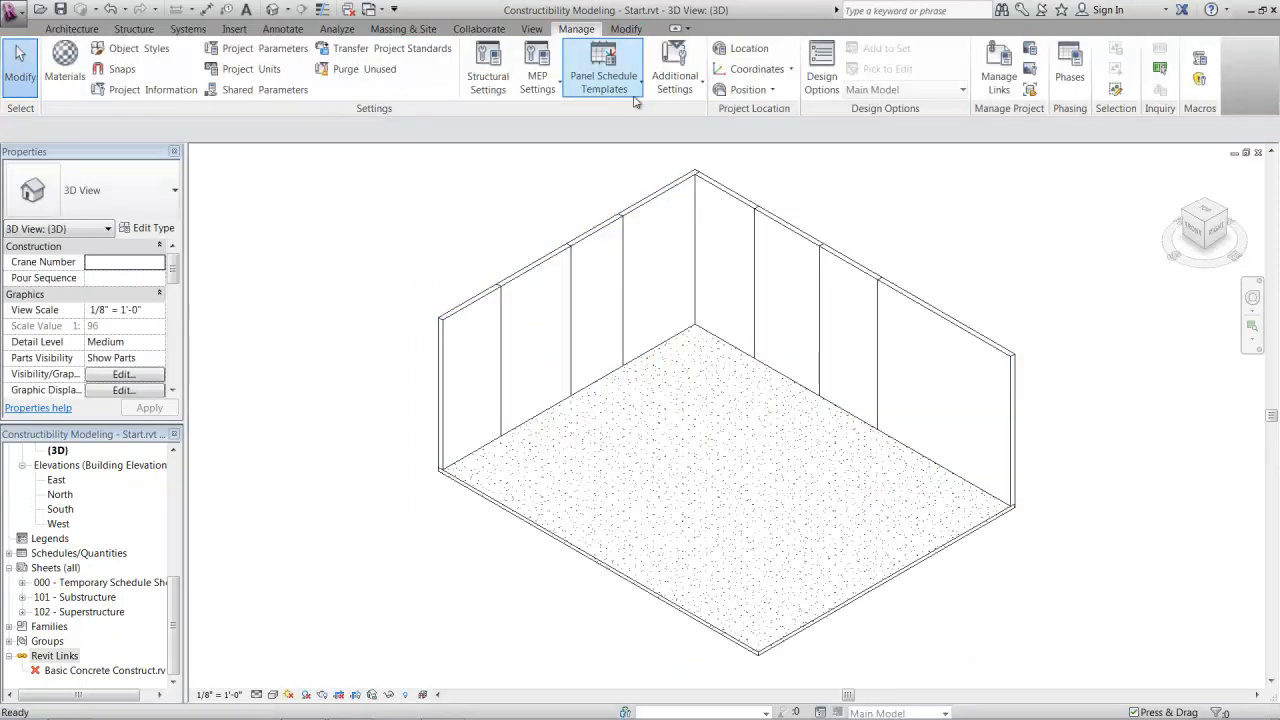
# - Merge the two wall parts that meet at the back corner into one part and select it for checking
pyautogui.click(727, 203)
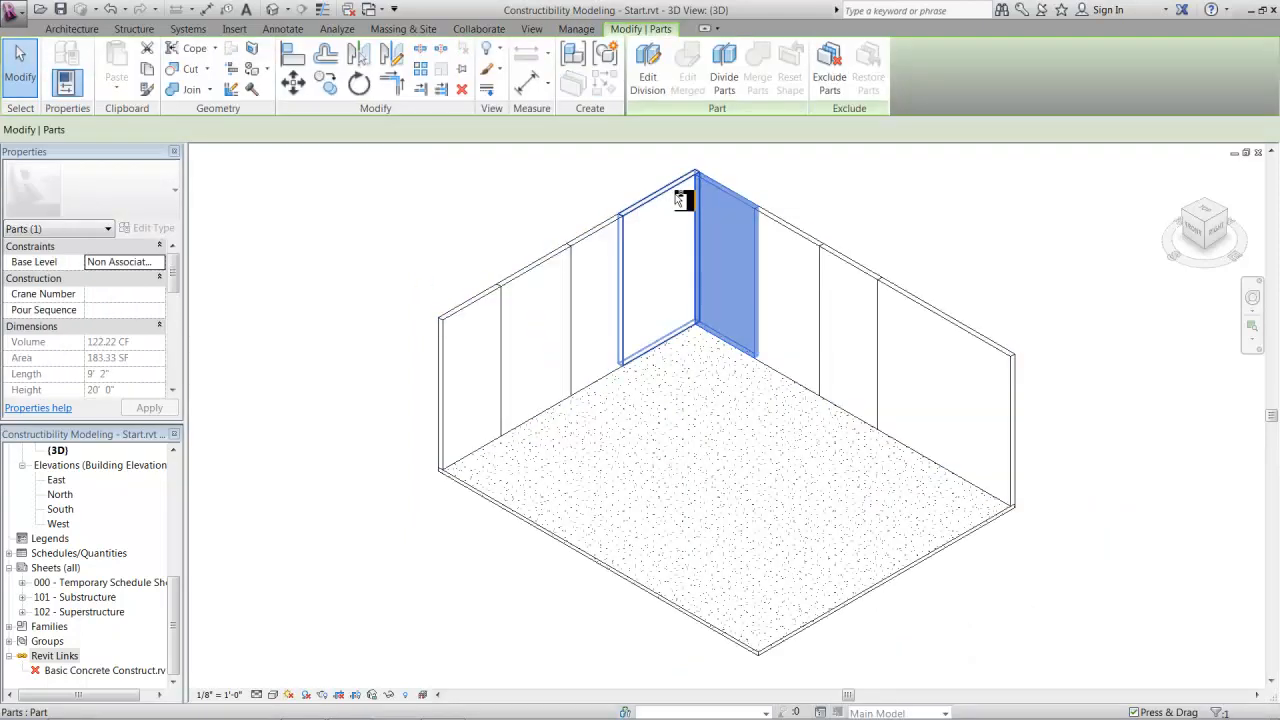
pyautogui.keyDown('ctrl'); pyautogui.click(678, 195); pyautogui.keyUp('ctrl')
pyautogui.click(857, 62)
pyautogui.click(795, 168)
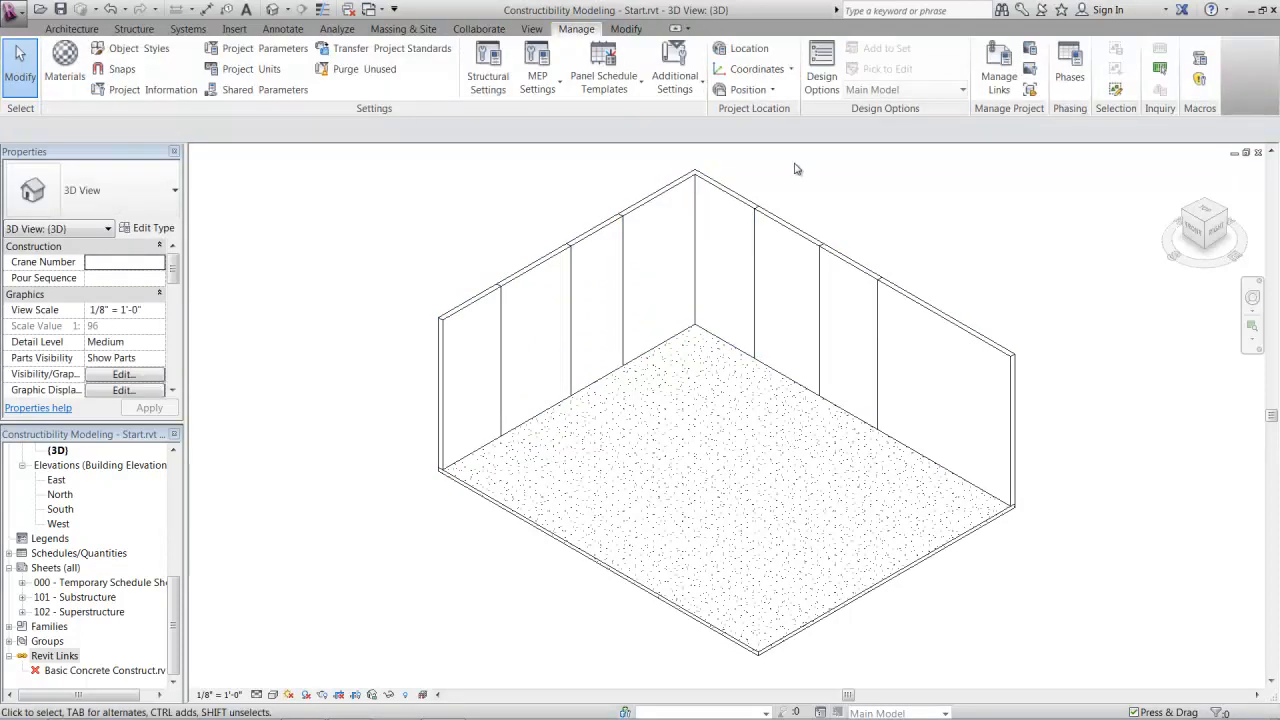
pyautogui.click(744, 205)
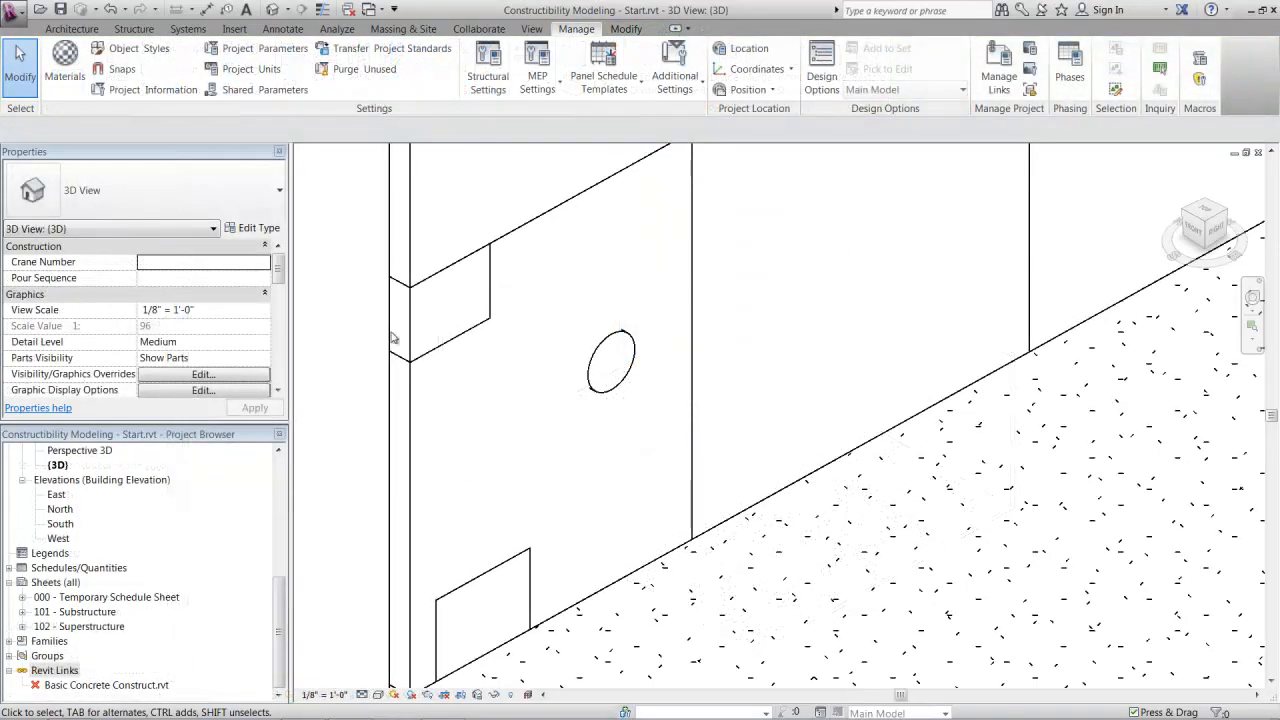
# - Exclude the rectangular corner part, the rectangular base part and the circular part from the end wall panel
pyautogui.click(428, 330)
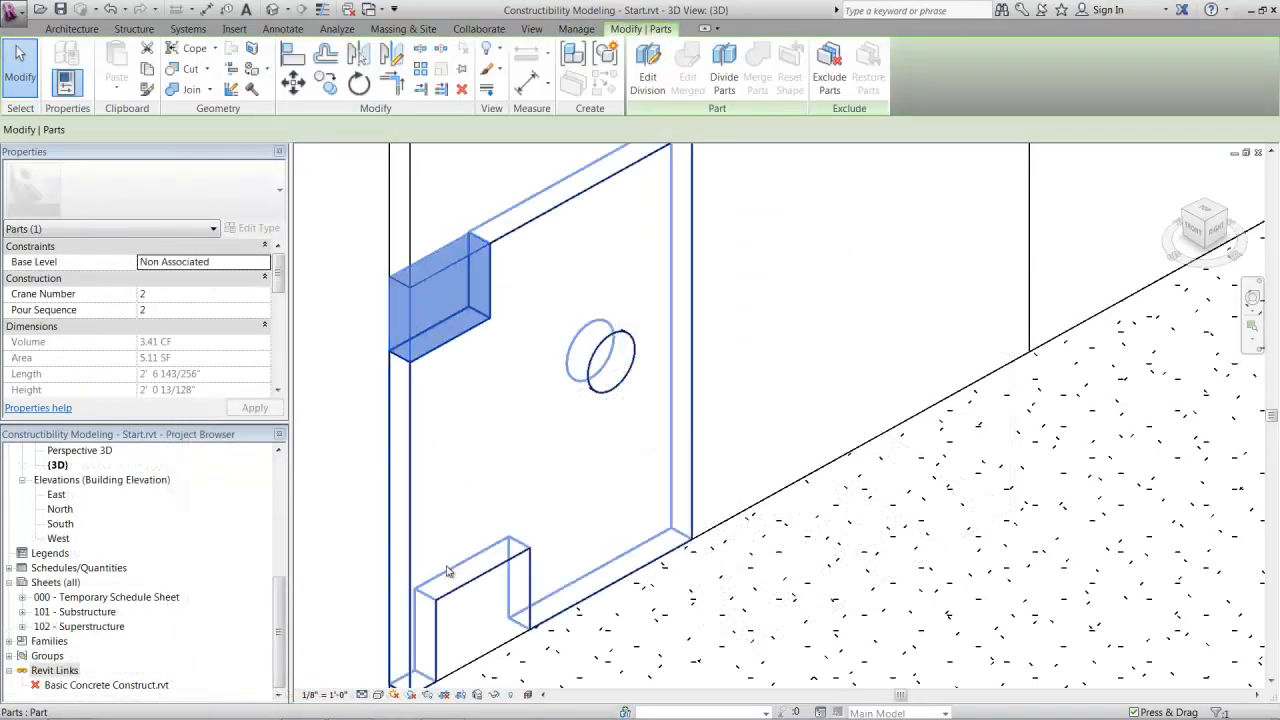
pyautogui.keyDown('ctrl'); pyautogui.click(474, 603); pyautogui.keyUp('ctrl')
pyautogui.keyDown('ctrl'); pyautogui.click(612, 362); pyautogui.keyUp('ctrl')
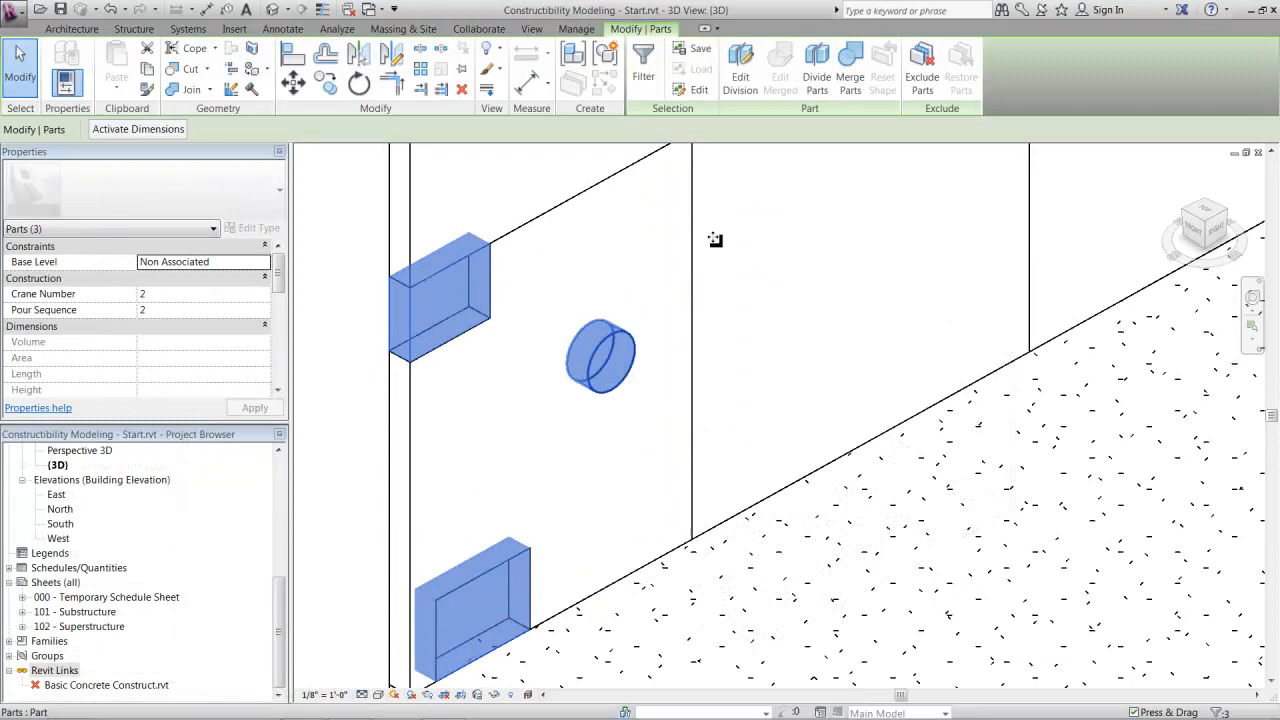
pyautogui.click(920, 80)
# - Select the remaining end wall part and turn on Show Shape Handles for it
pyautogui.click(550, 362)
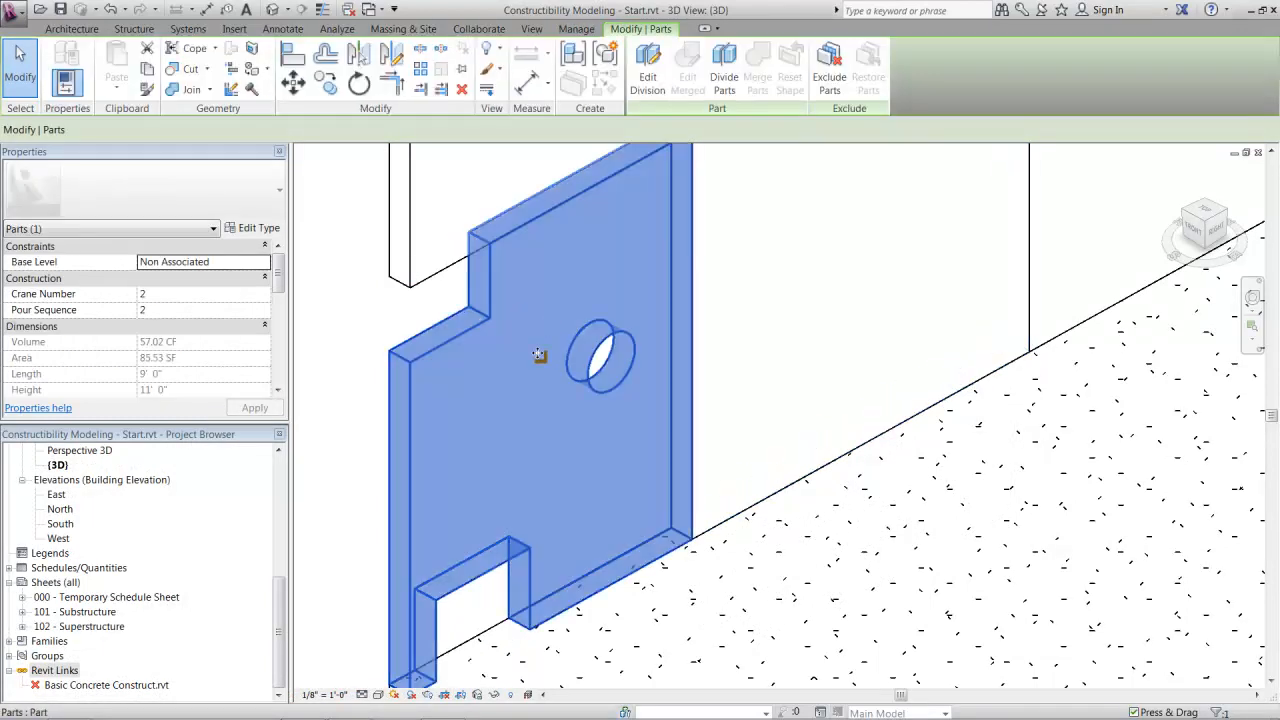
pyautogui.keyDown('shift'); pyautogui.moveTo(580, 358); pyautogui.dragTo(737, 330, button='middle'); pyautogui.keyUp('shift')
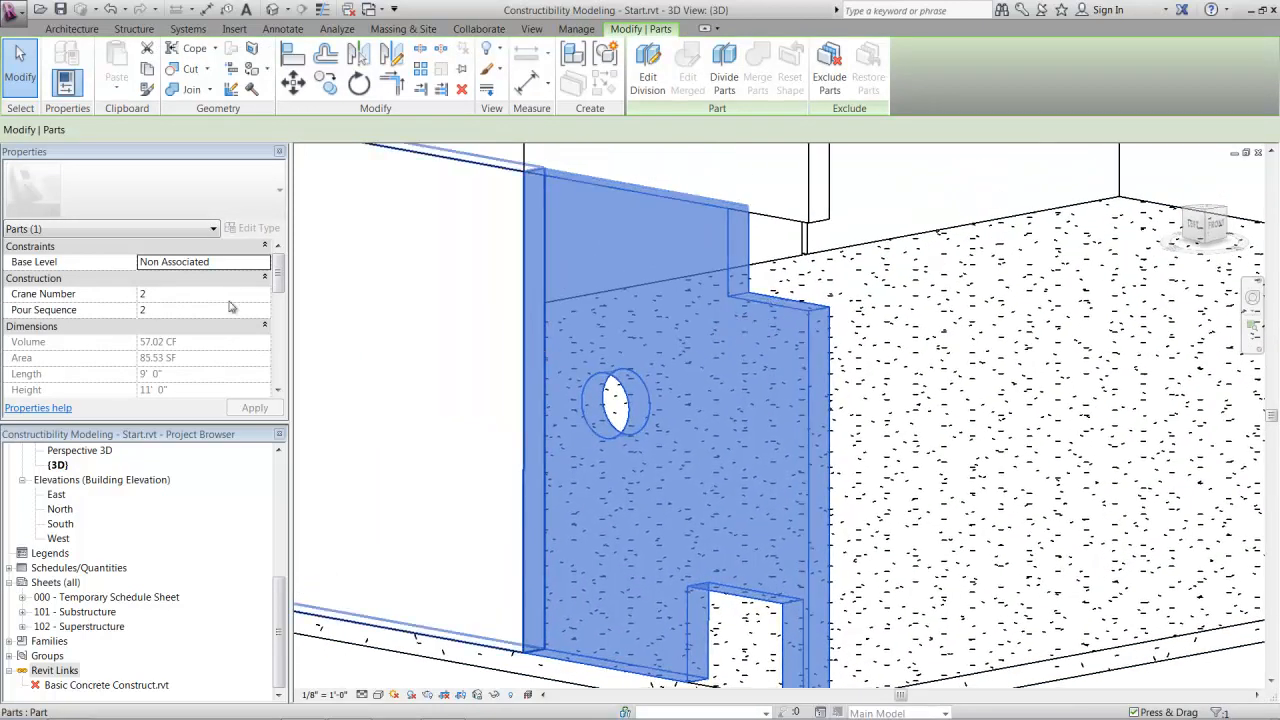
pyautogui.moveTo(280, 280); pyautogui.dragTo(280, 308)
pyautogui.click(143, 390)
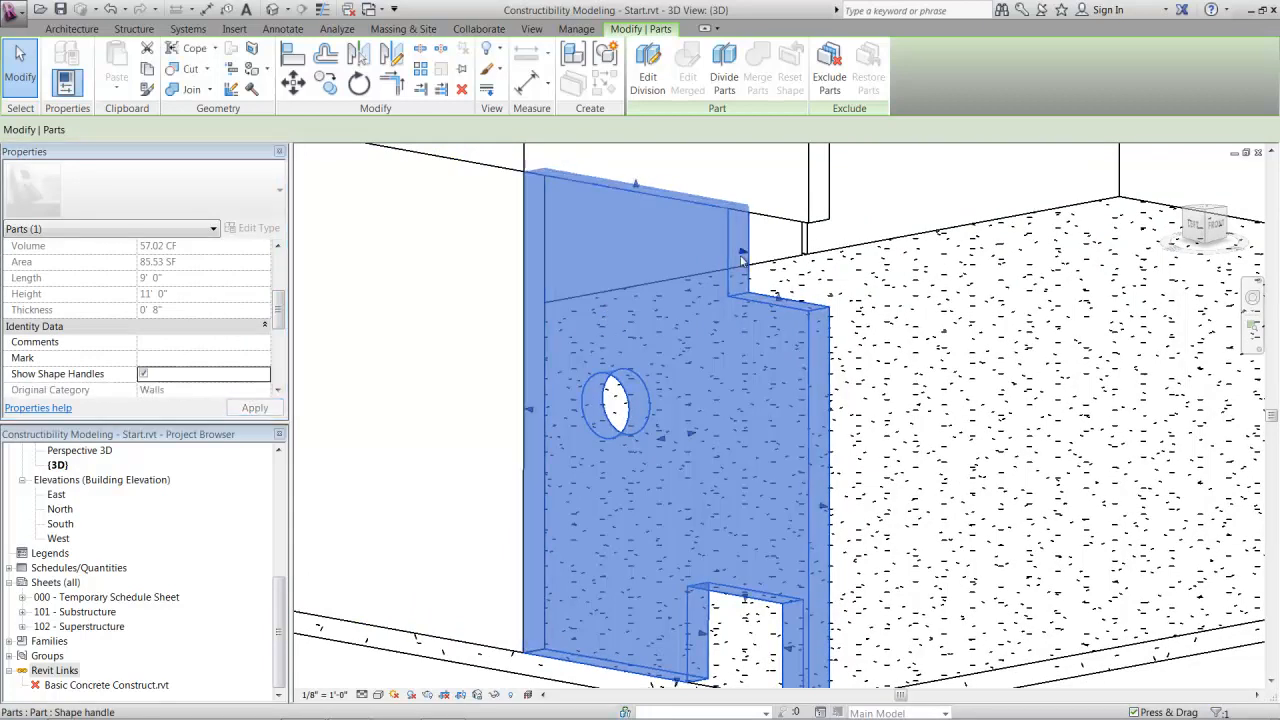
# - Reshape the wall part by widening and deepening its upper corner notch and shifting both sides of the base opening away from the wall end
pyautogui.moveTo(737, 257)
pyautogui.mouseDown()
pyautogui.moveTo(680, 253)
pyautogui.moveTo(718, 256)
pyautogui.mouseUp()
pyautogui.moveTo(769, 300); pyautogui.dragTo(769, 379)
pyautogui.moveTo(703, 635); pyautogui.dragTo(663, 630)
pyautogui.moveTo(789, 648); pyautogui.dragTo(732, 642)
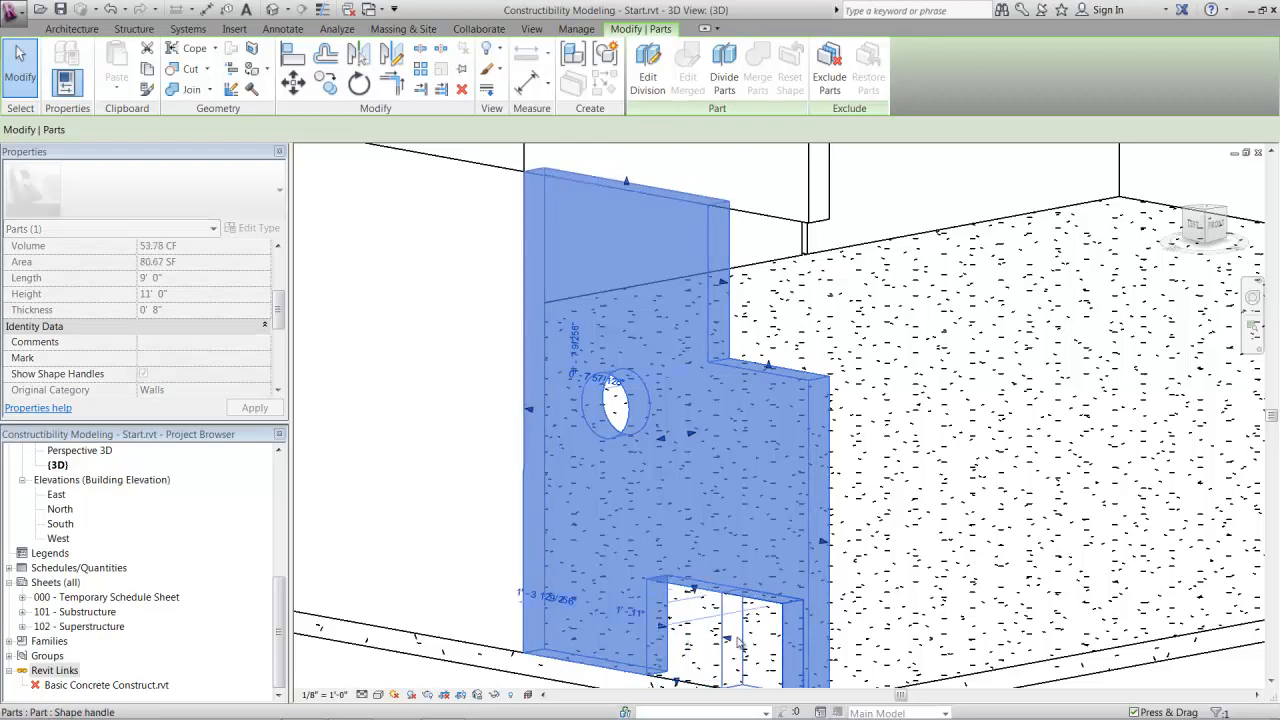
pyautogui.moveTo(689, 432)
pyautogui.mouseDown()
pyautogui.moveTo(680, 437)
pyautogui.moveTo(702, 437)
pyautogui.moveTo(686, 437)
pyautogui.mouseUp()
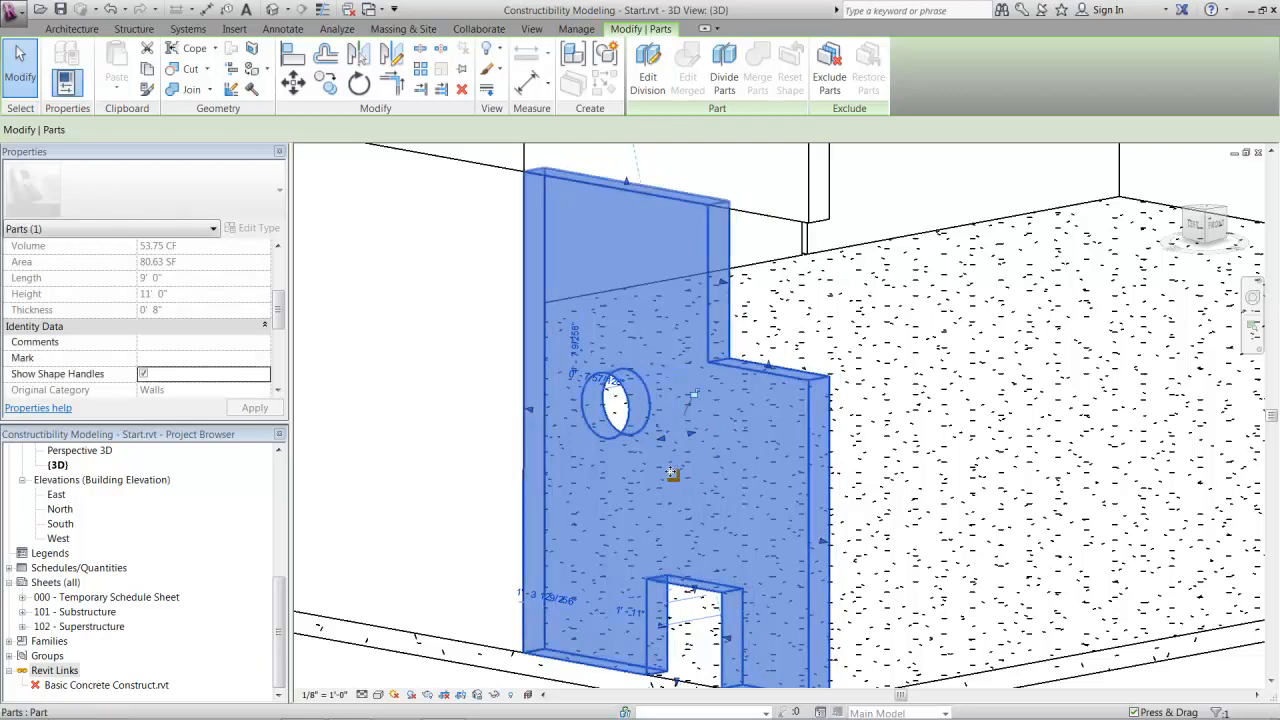
pyautogui.keyDown('shift'); pyautogui.moveTo(728, 467); pyautogui.dragTo(455, 467, button='middle'); pyautogui.keyUp('shift')
pyautogui.click(506, 384)
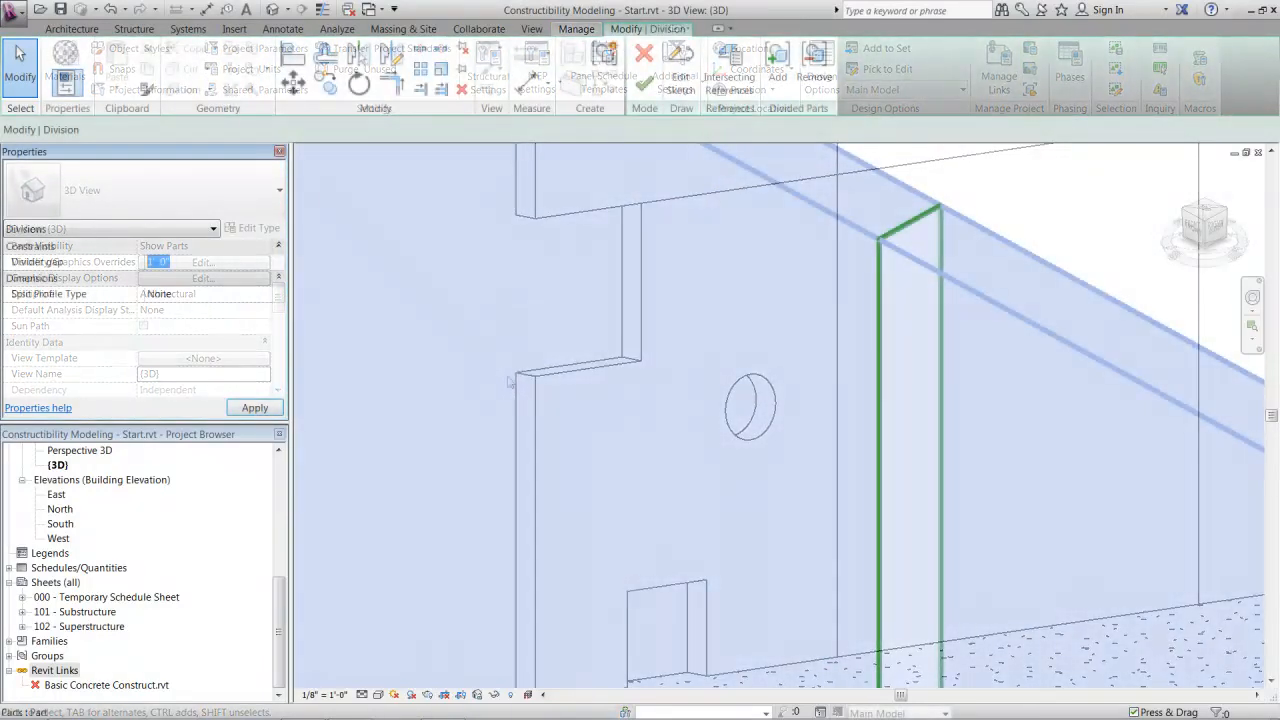
# - Set the wall division's divider gap to 0' 1" and apply the Notch : Notch split profile
pyautogui.click(188, 262)
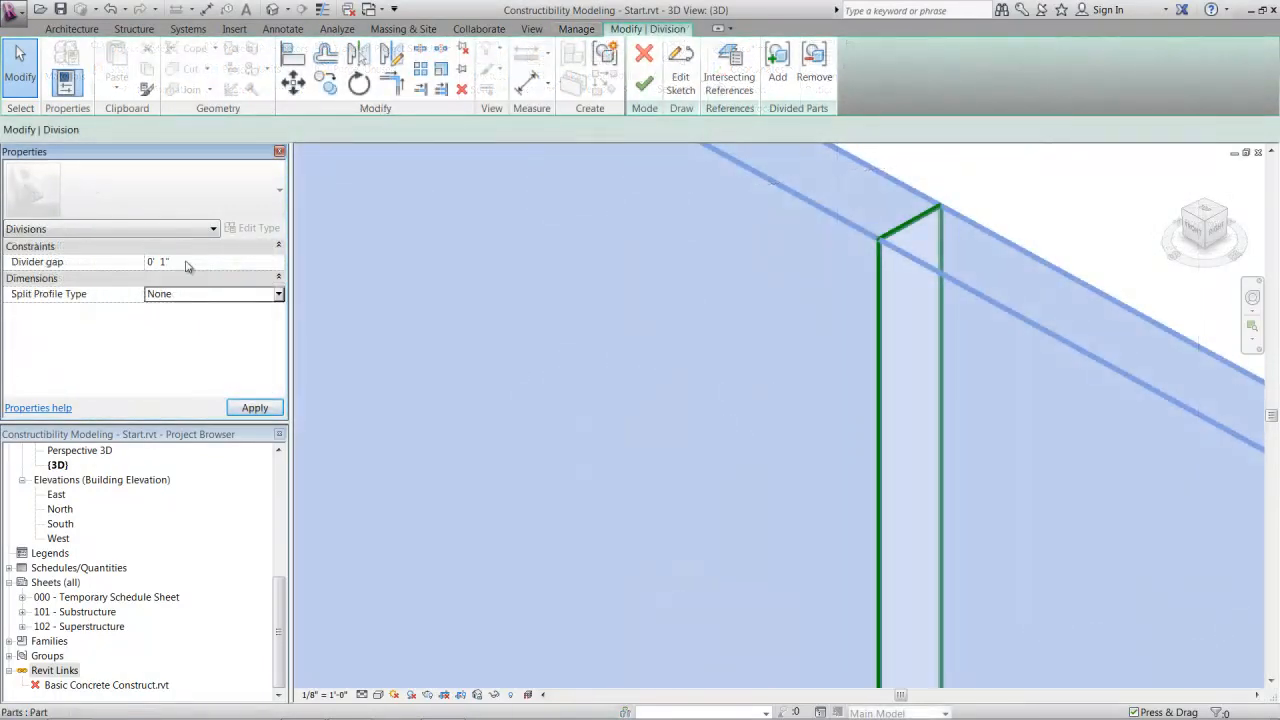
pyautogui.click(260, 409)
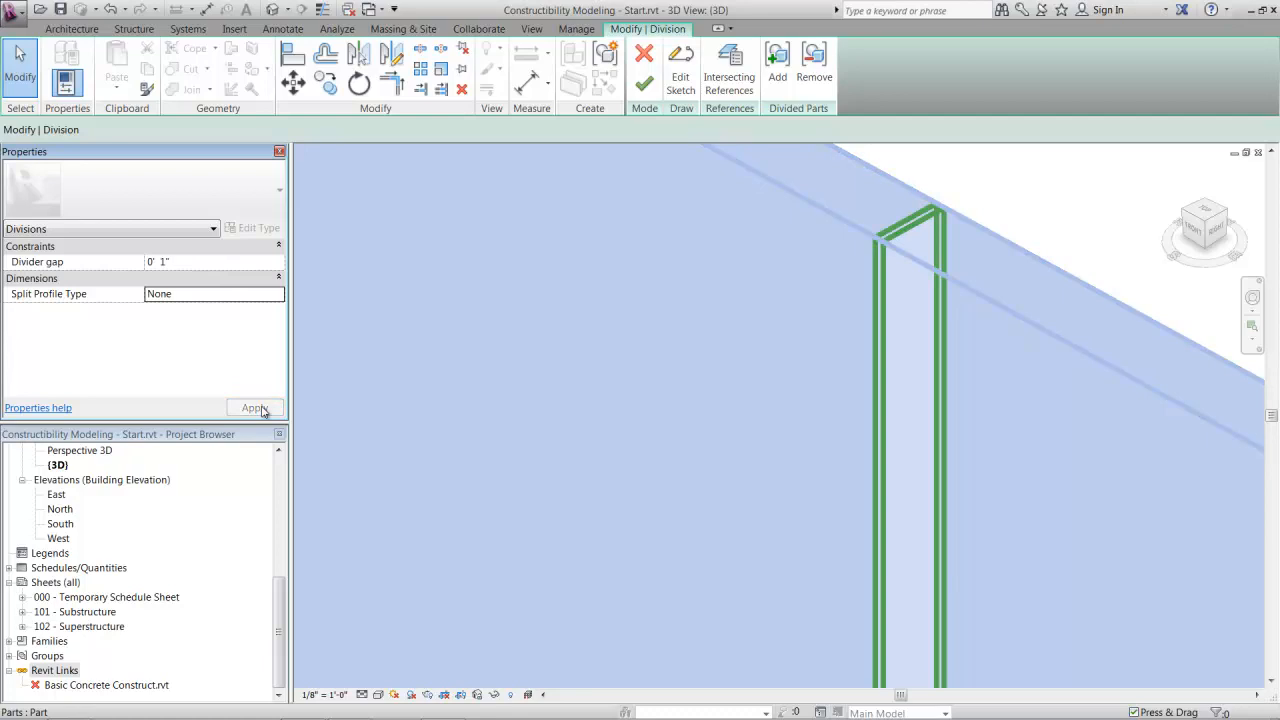
pyautogui.click(228, 300)
pyautogui.click(236, 296)
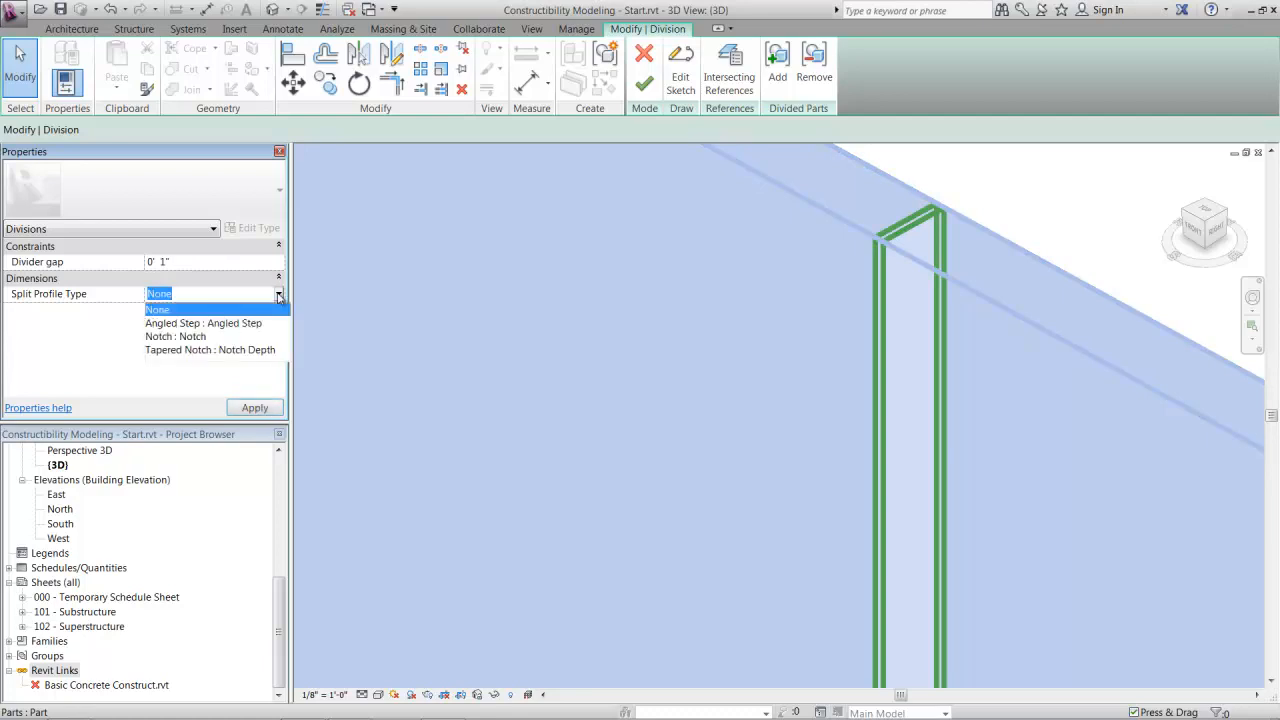
pyautogui.click(190, 337)
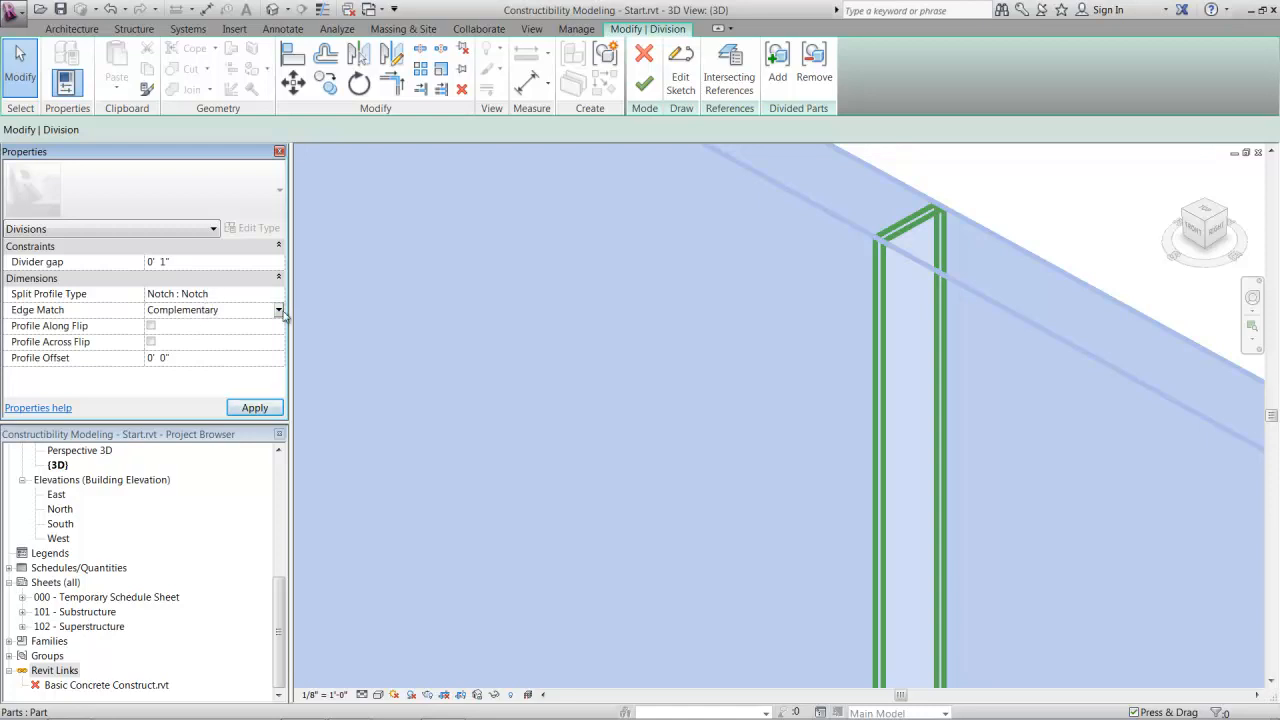
pyautogui.click(256, 407)
pyautogui.scroll(5, 817, 266)
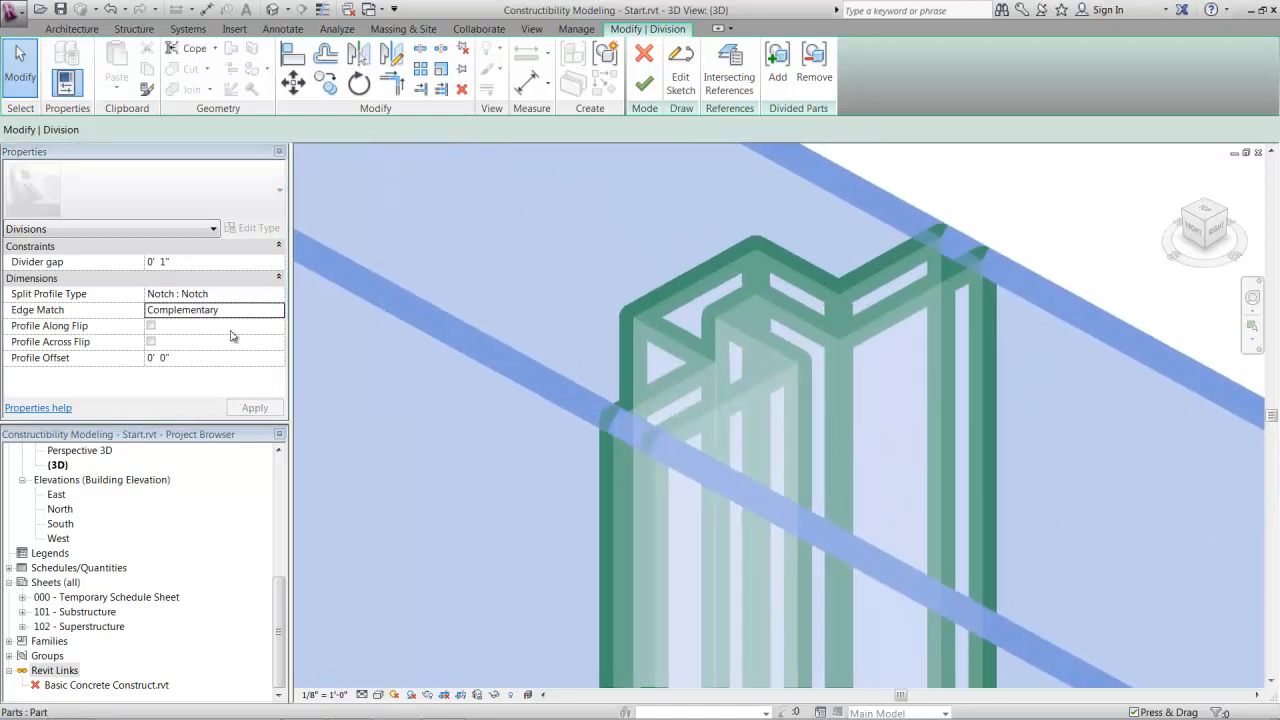
# - Change the edge match of the division's notch profile to Mirrored and apply it
pyautogui.click(256, 313)
pyautogui.click(279, 312)
pyautogui.click(181, 342)
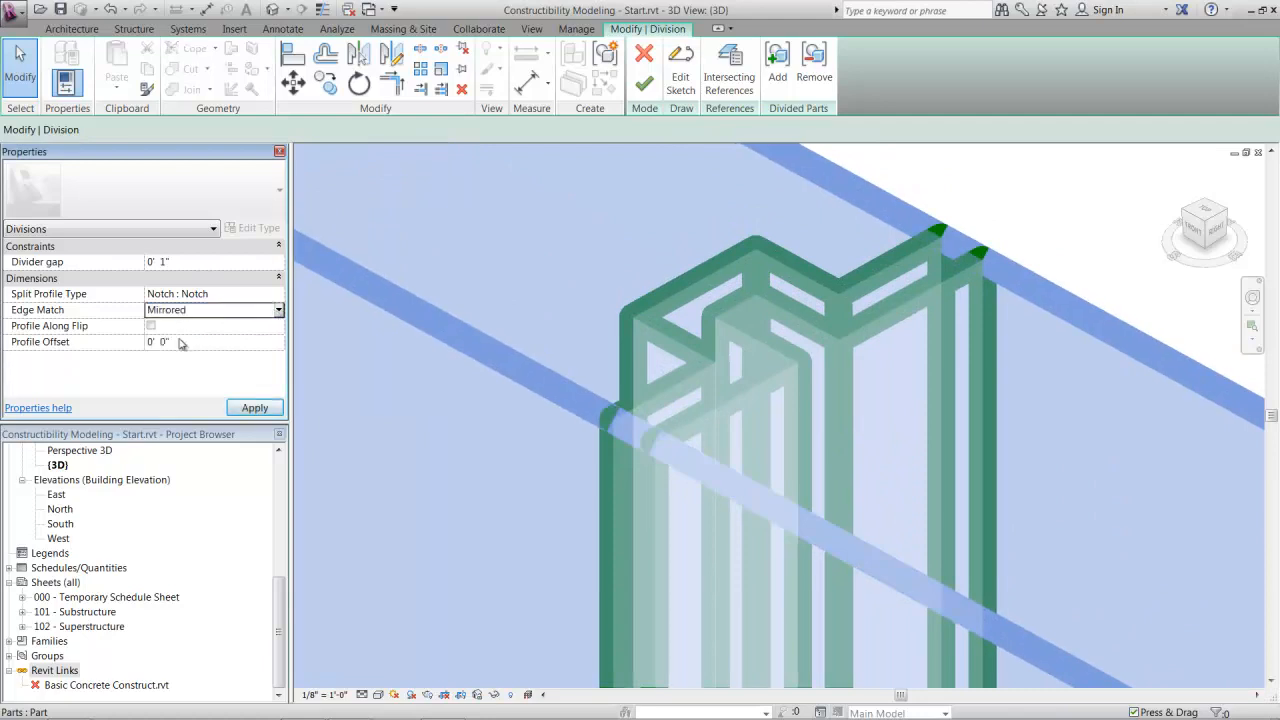
pyautogui.click(255, 410)
pyautogui.scroll(-4, 618, 403)
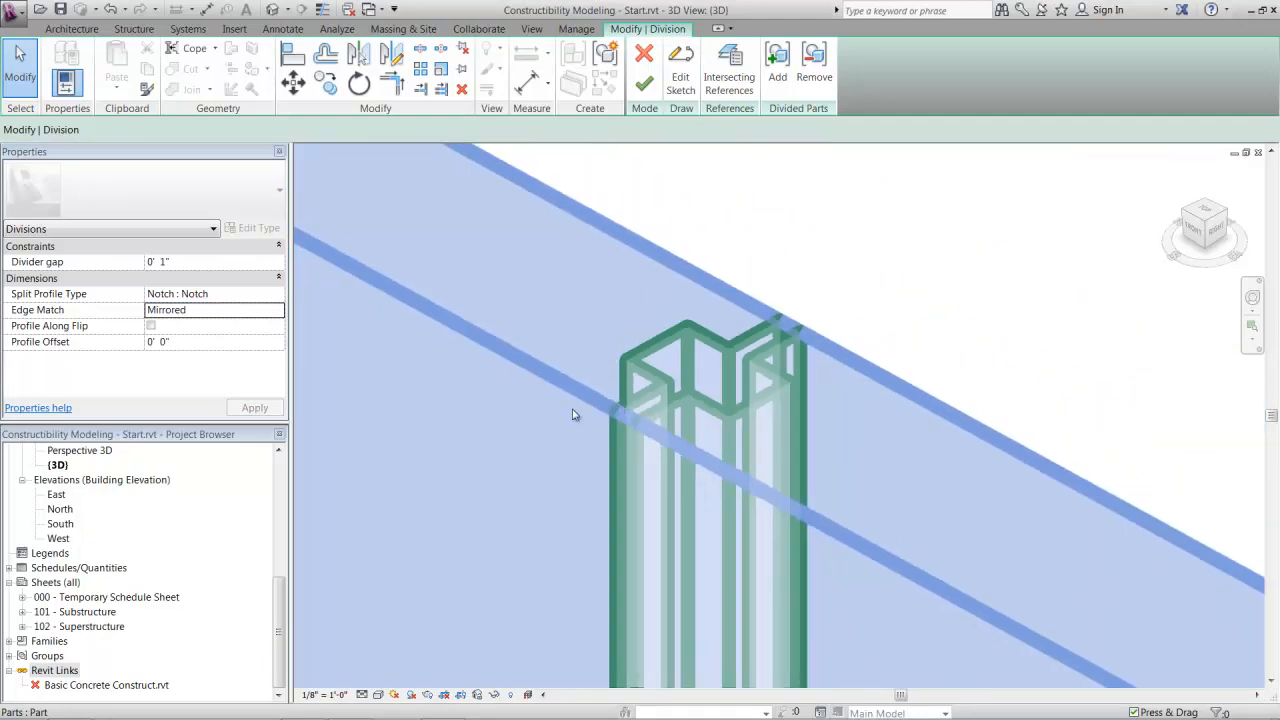
# - Increase the divider gap to 0' 2", finish editing the division and check the resulting joint between the wall parts
pyautogui.click(166, 261)
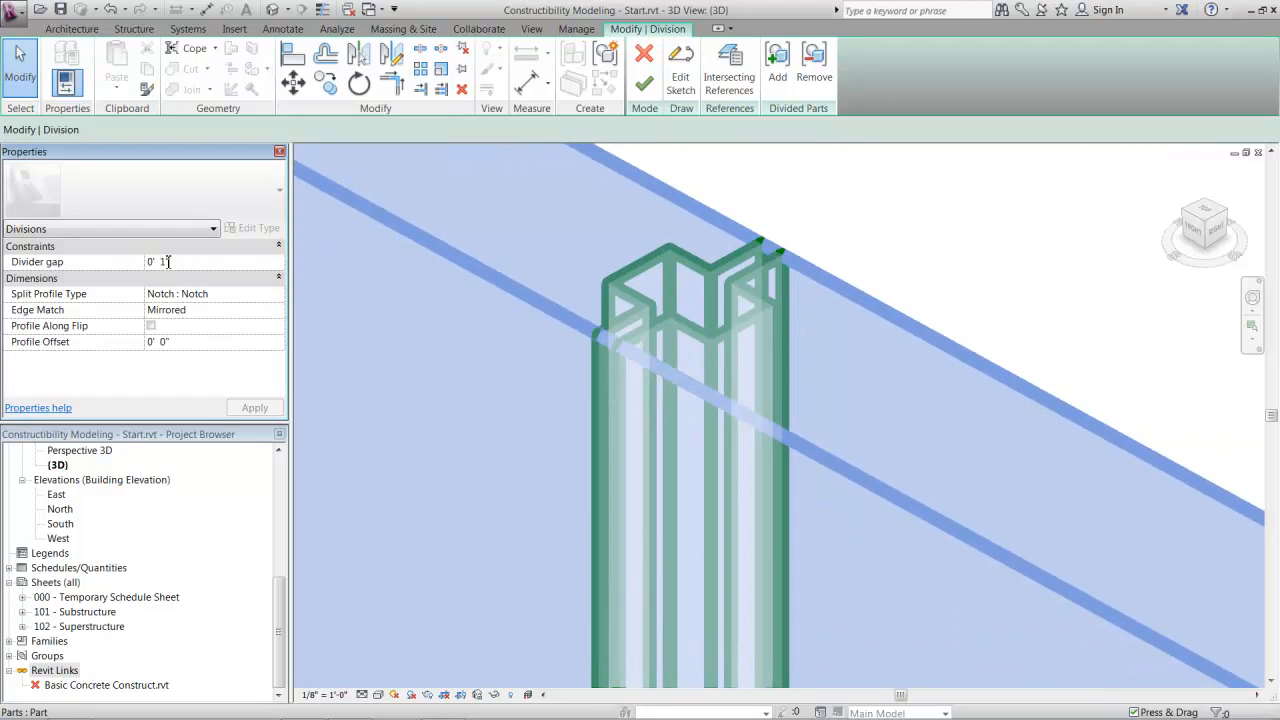
pyautogui.click(255, 408)
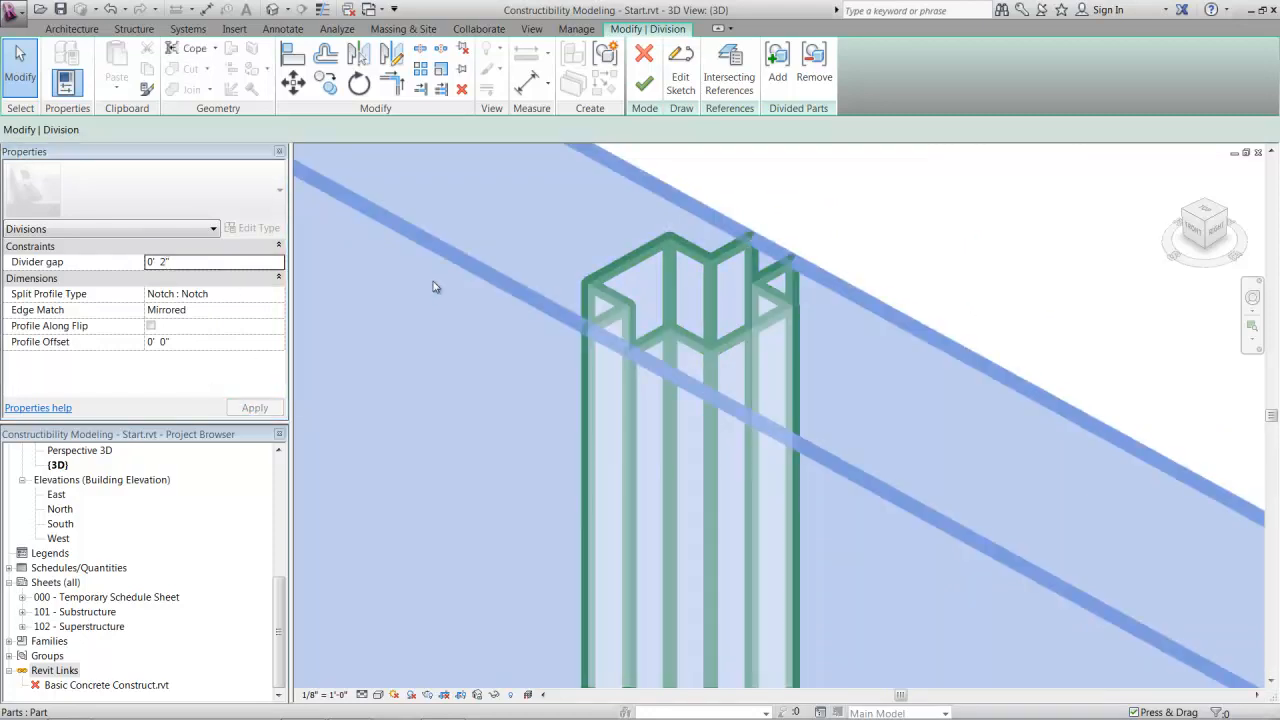
pyautogui.click(644, 84)
pyautogui.scroll(-2, 700, 260)
pyautogui.moveTo(780, 539); pyautogui.dragTo(694, 331, button='middle')
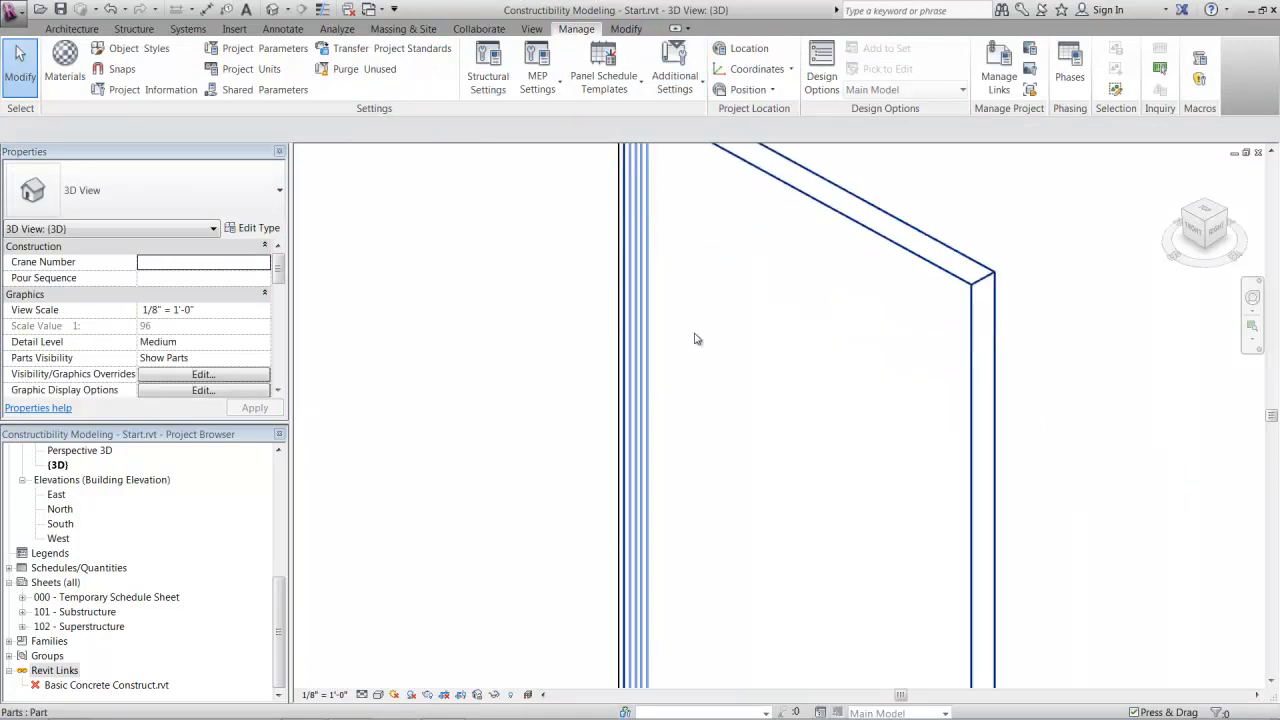
pyautogui.scroll(-2, 701, 341)
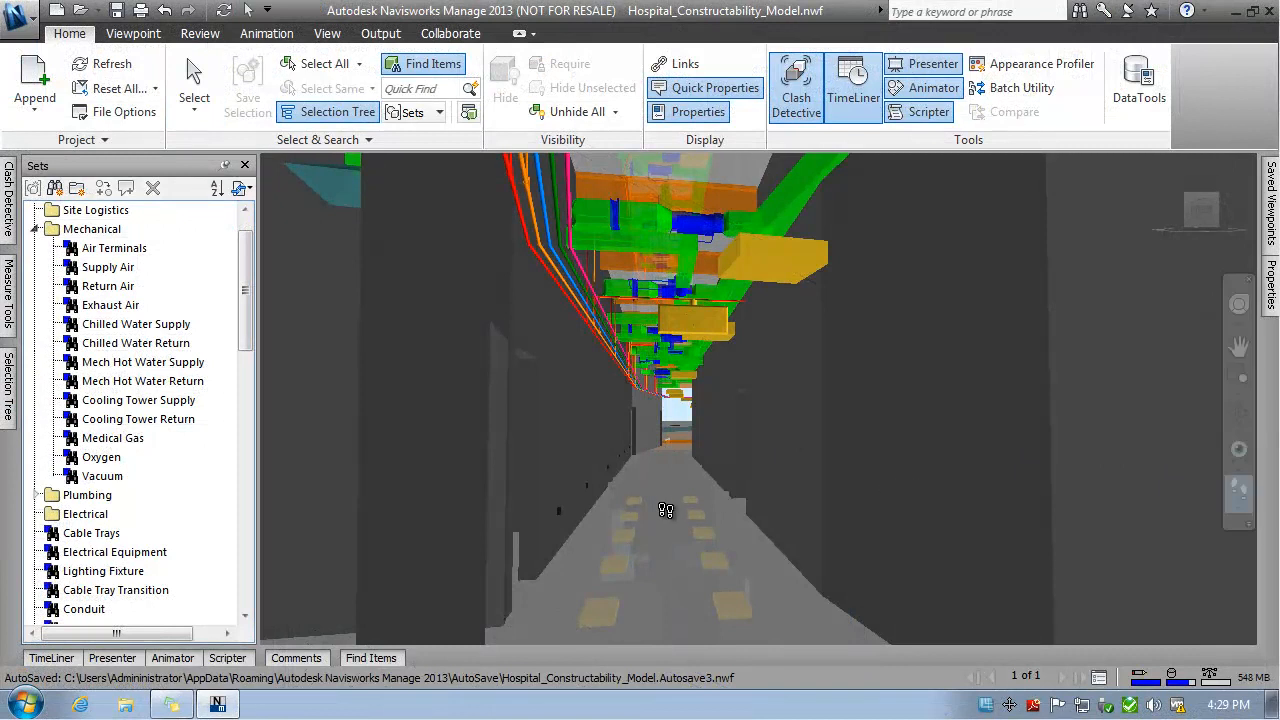
# - In Navisworks, walk through the corridor and between the wings of Hospital_Constructability_Model.nwf to examine the walls, slabs and building services
pyautogui.moveTo(666, 502); pyautogui.dragTo(1008, 488)
pyautogui.moveTo(855, 497); pyautogui.dragTo(1127, 475)
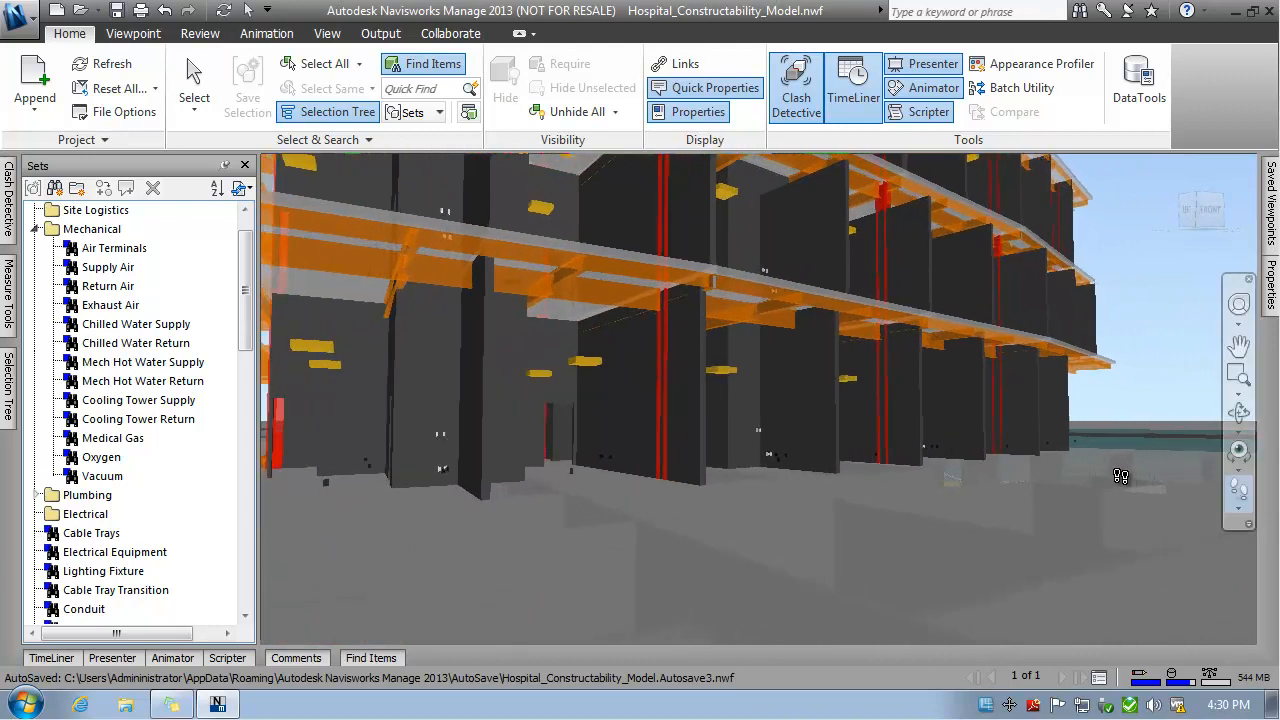
pyautogui.moveTo(993, 487); pyautogui.dragTo(1088, 486)
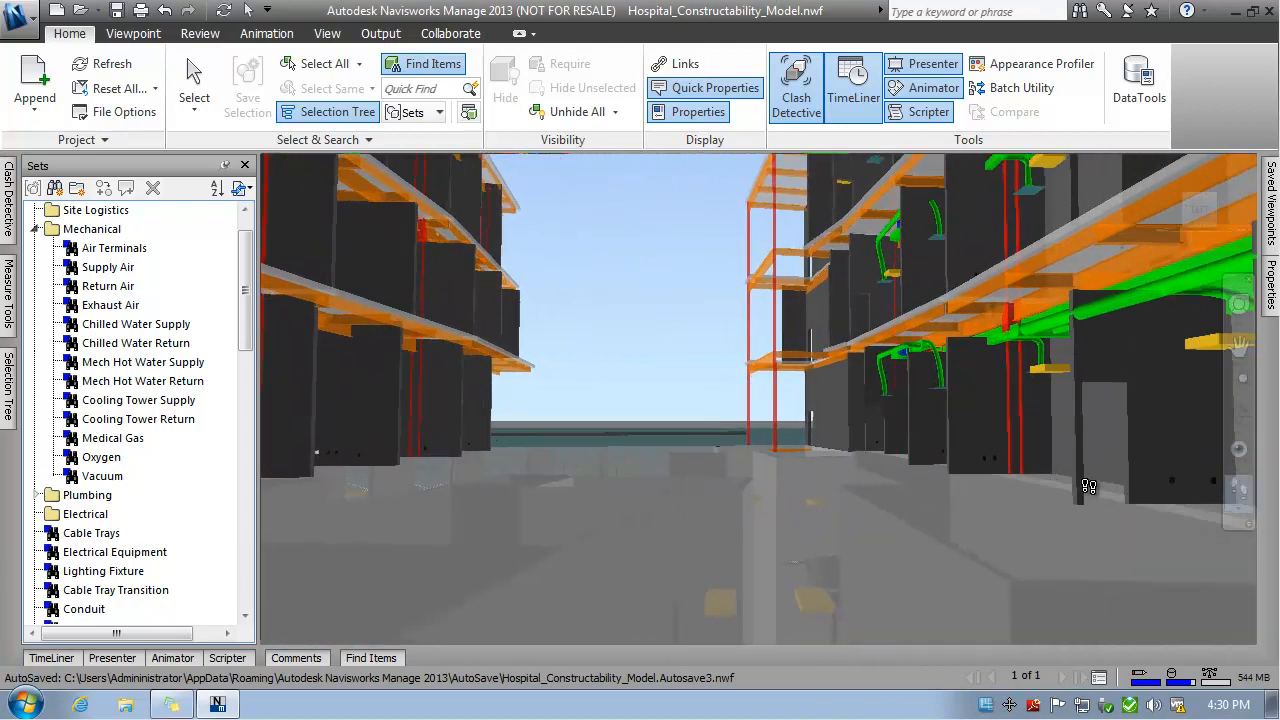